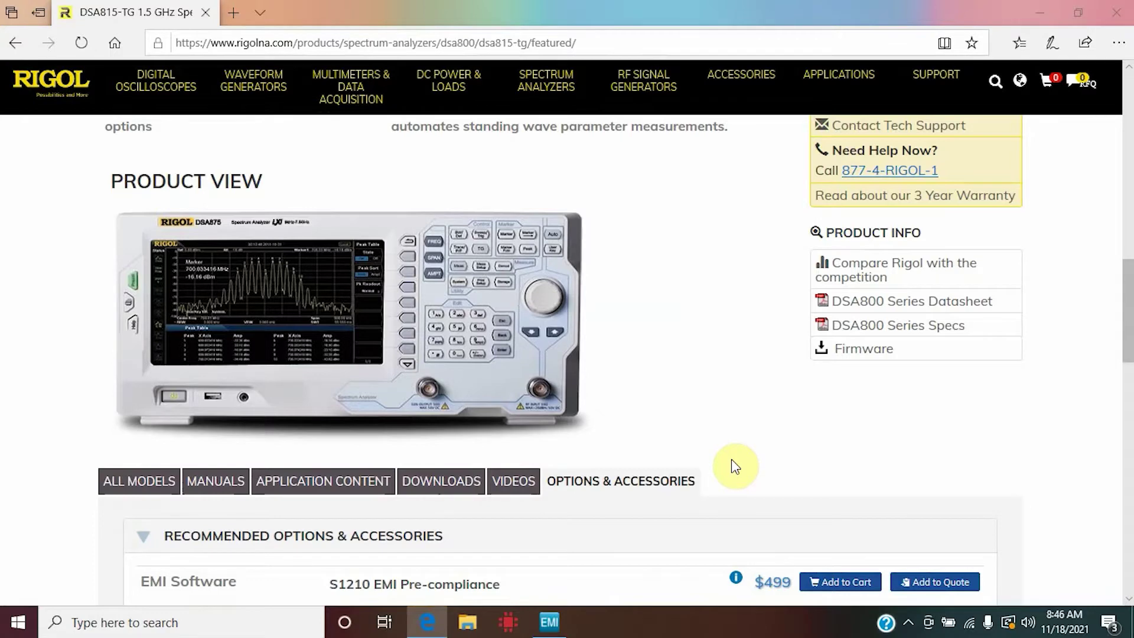
Step: Look over the recommended options and accessories listed for the DSA815-TG spectrum analyzer
scroll(731, 459, "down", 2)
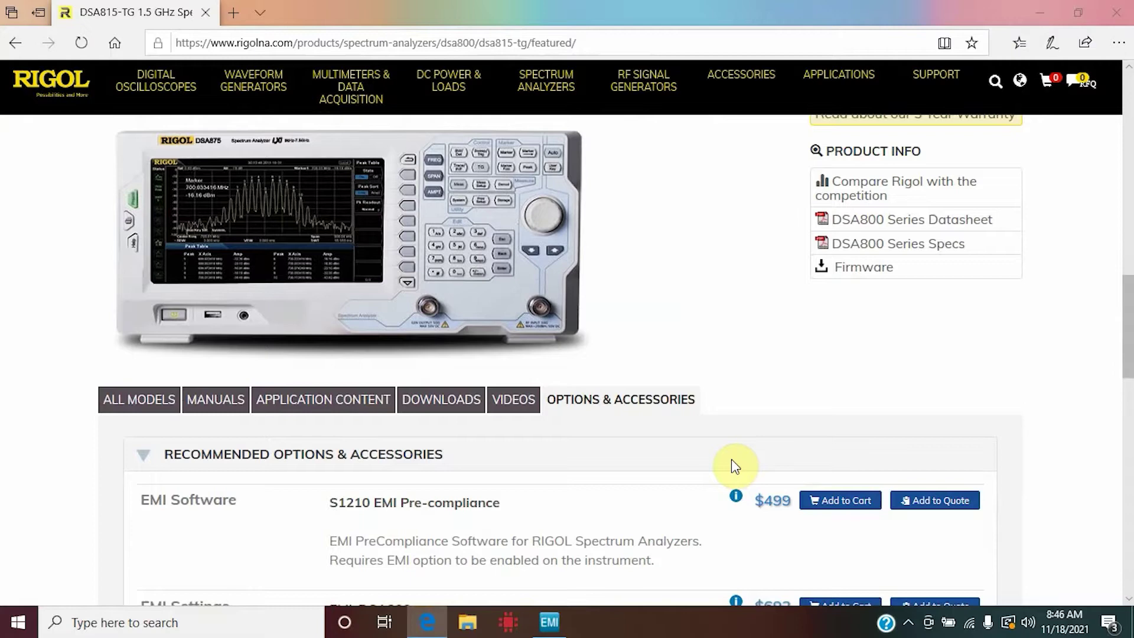
scroll(731, 459, "down", 4)
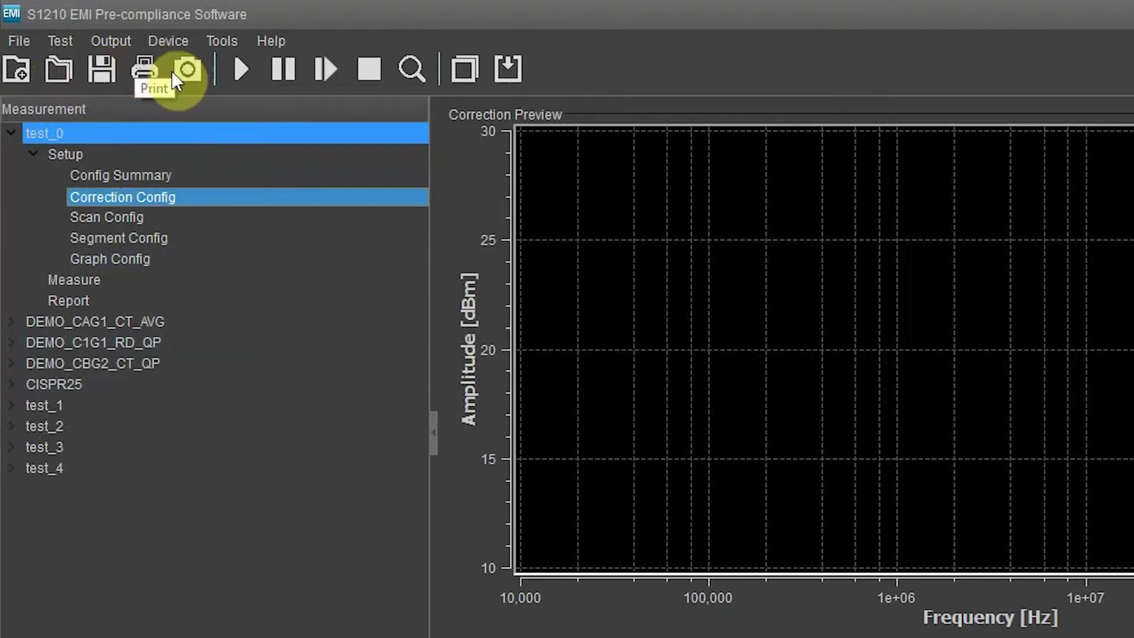
left_click(236, 81)
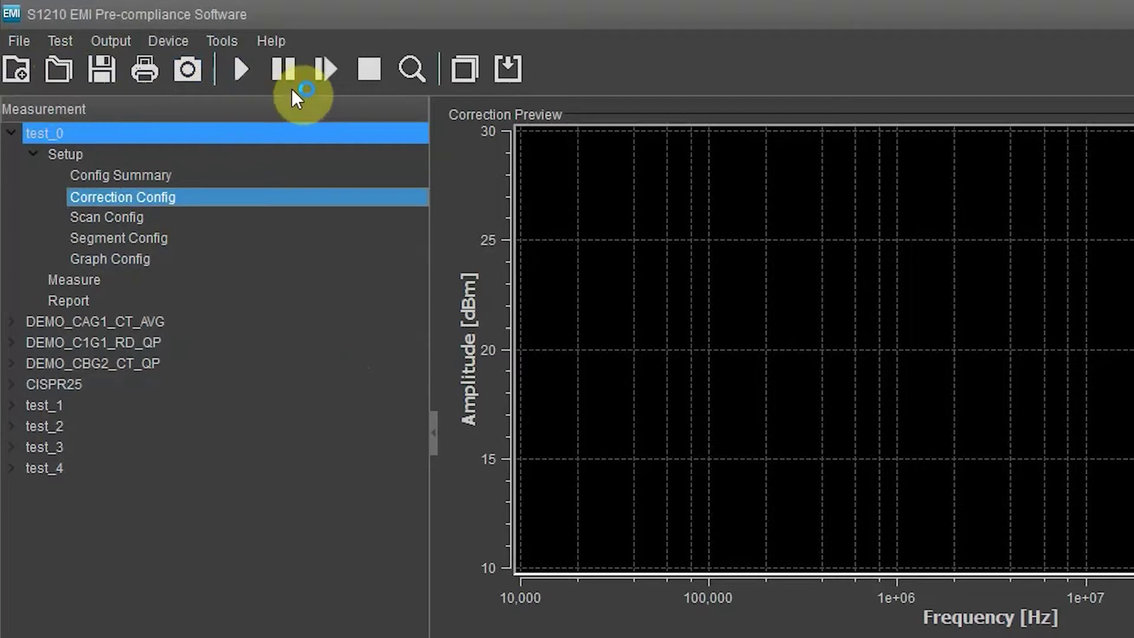
left_click(328, 76)
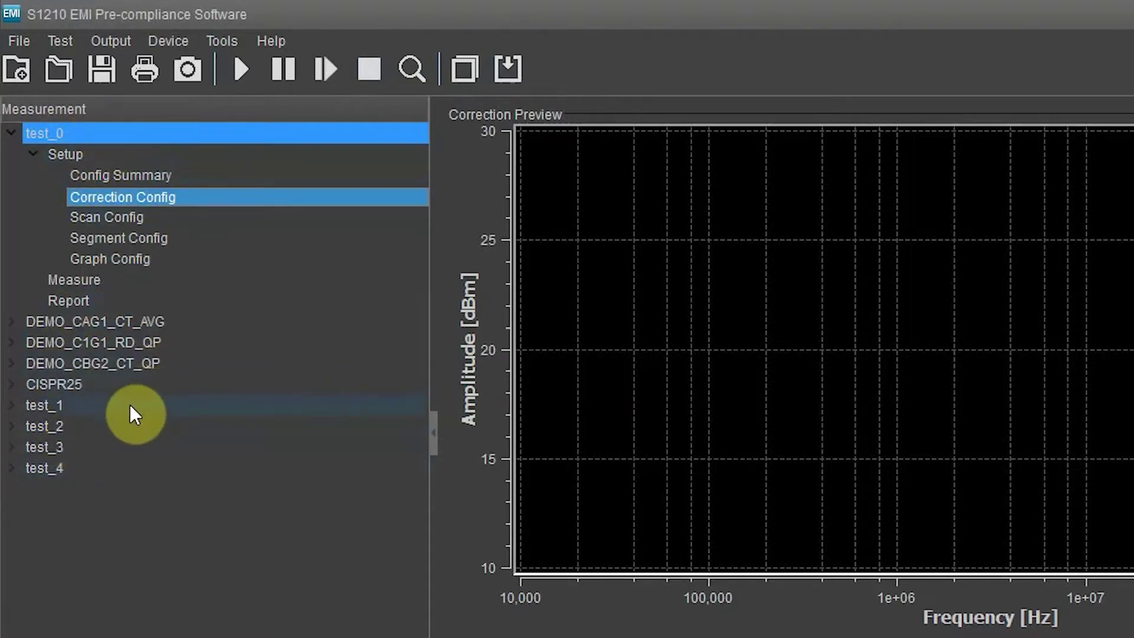
Step: Activate the test_1 measurement, then expand and collapse its tree of setup entries
left_click(55, 406)
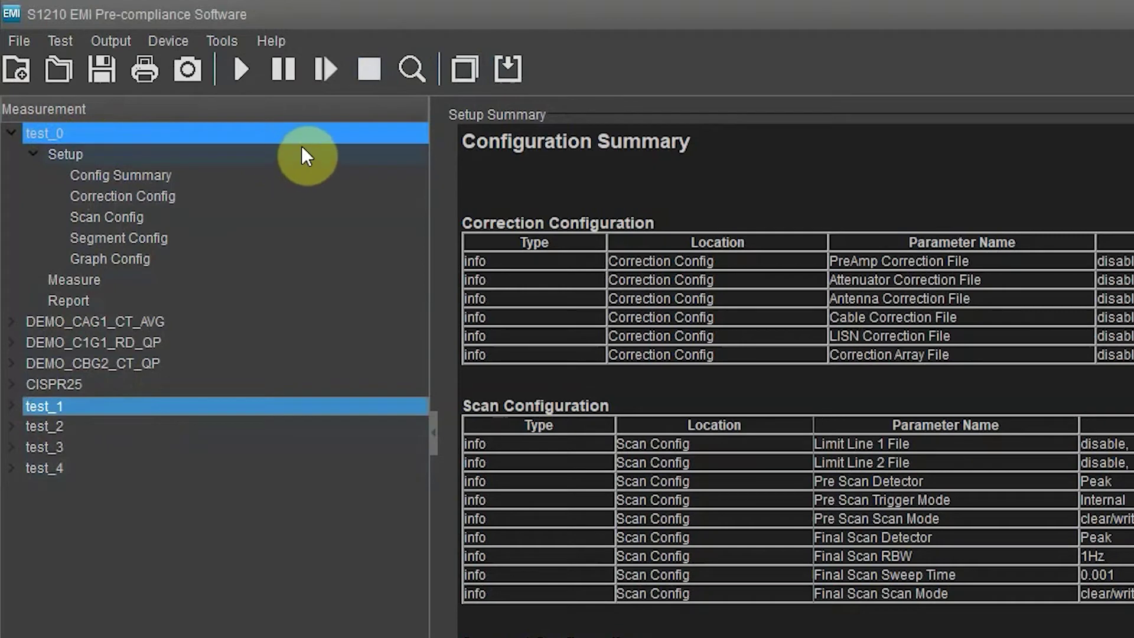
right_click(122, 413)
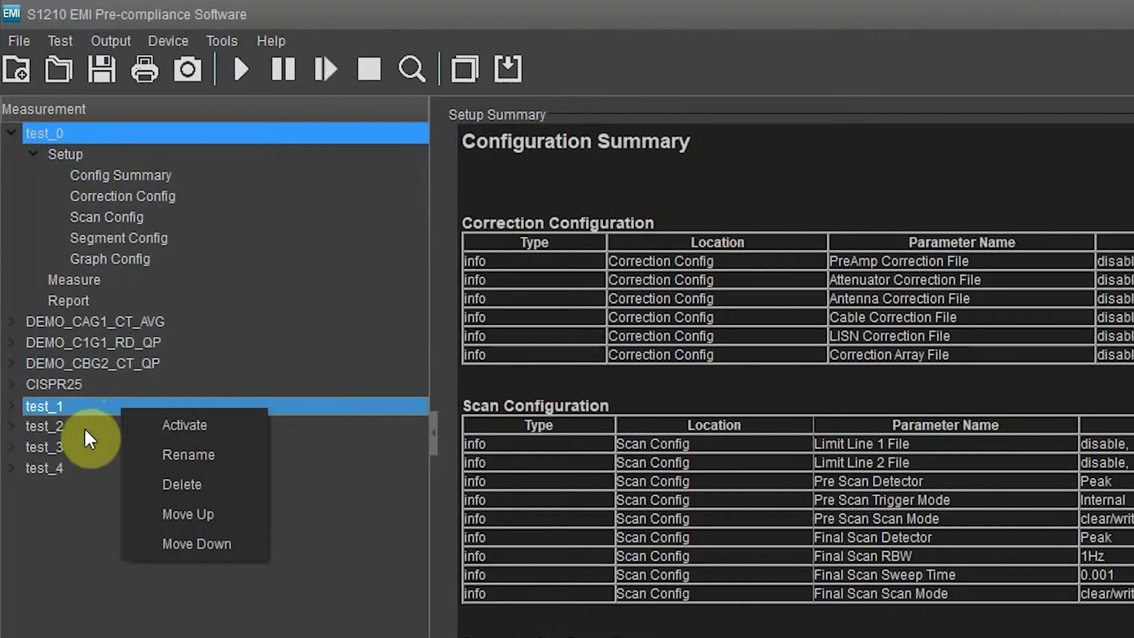
left_click(160, 425)
left_click(11, 407)
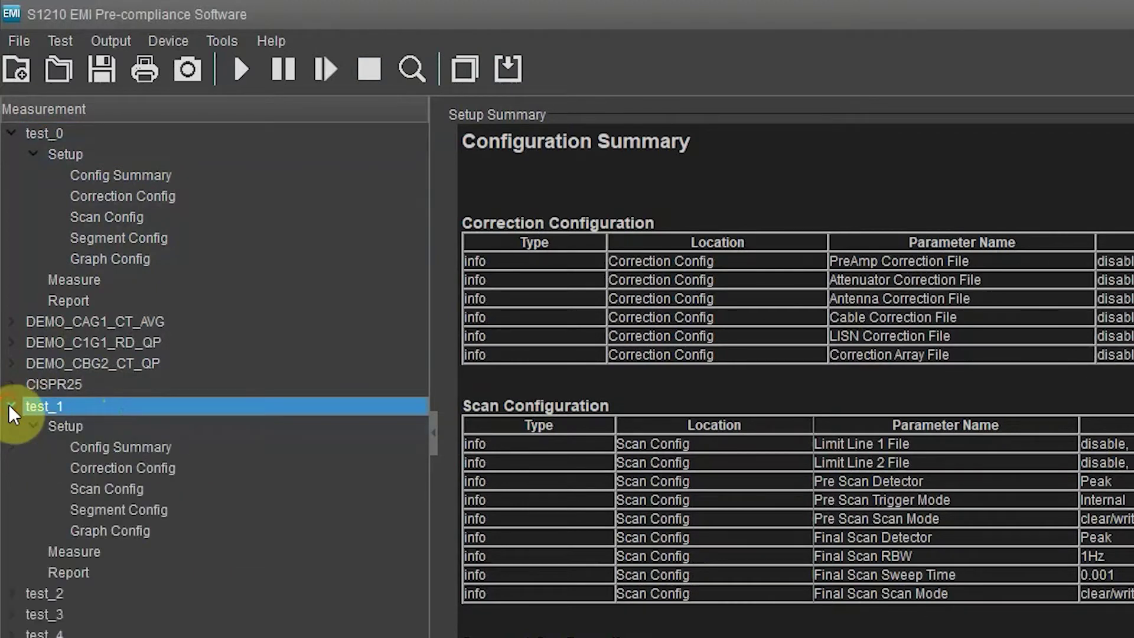
left_click(11, 407)
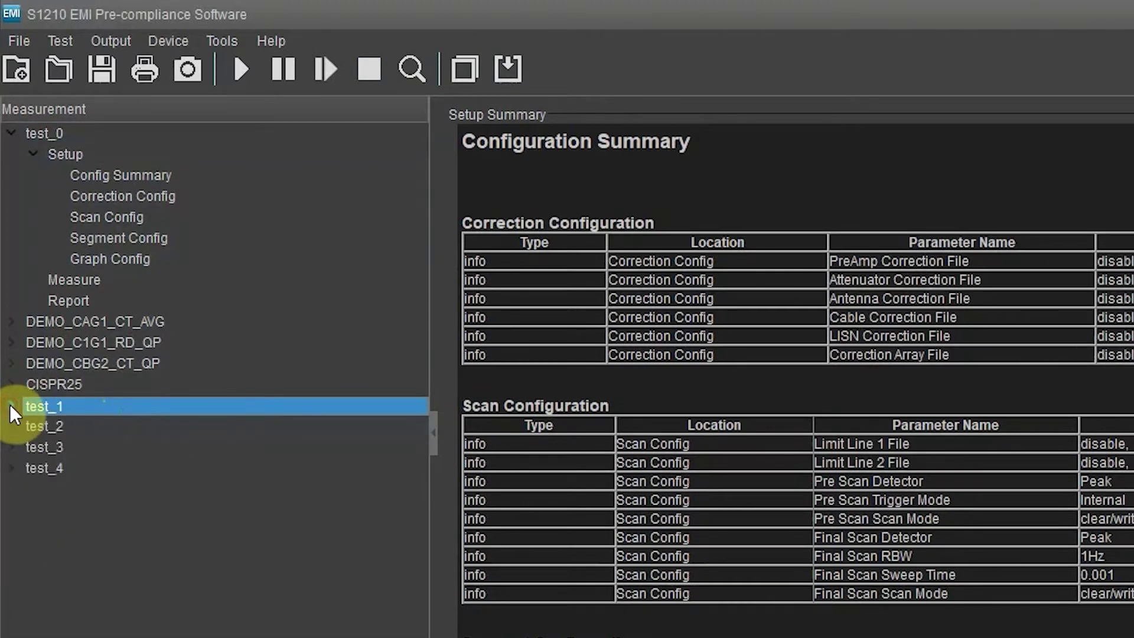
Step: Activate the test_0 measurement and open its correction configuration
left_click(50, 134)
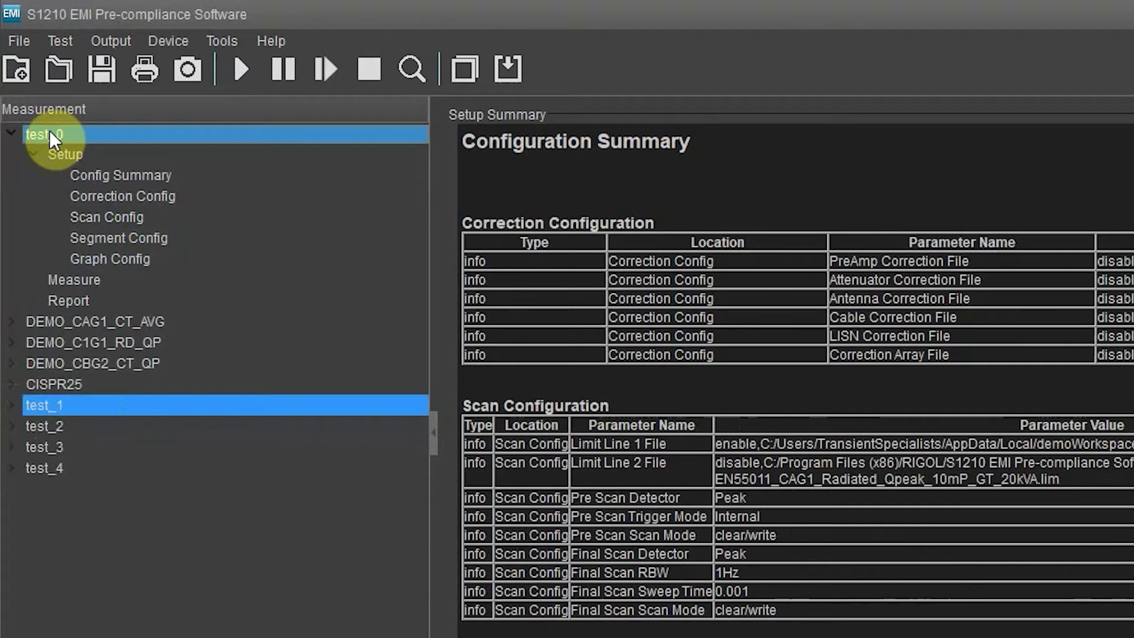
right_click(50, 133)
left_click(87, 145)
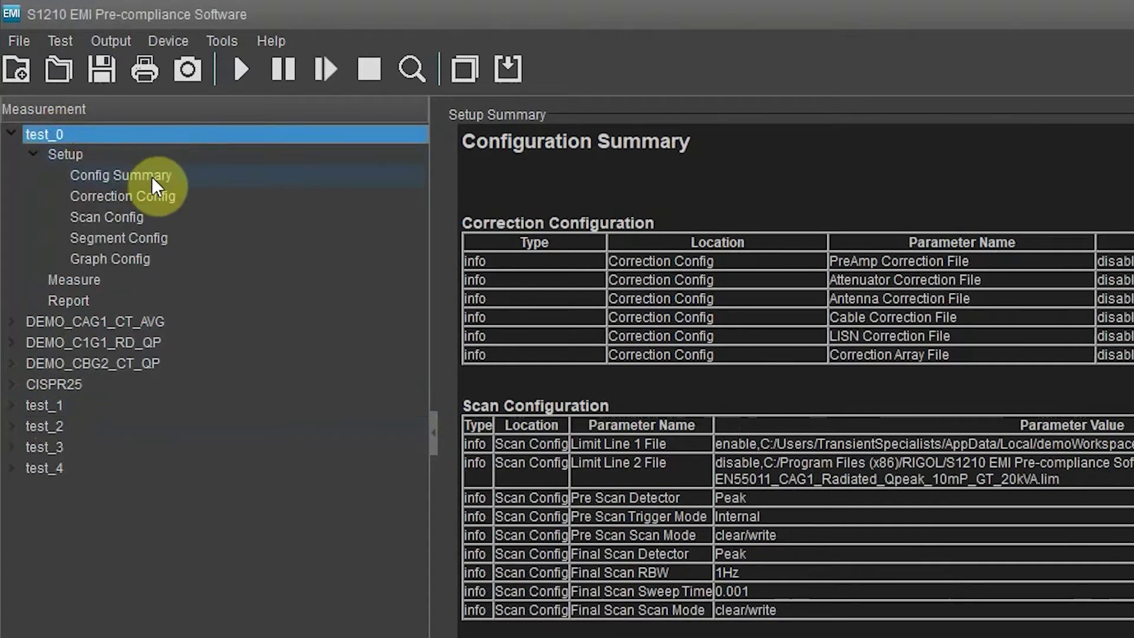
left_click(174, 201)
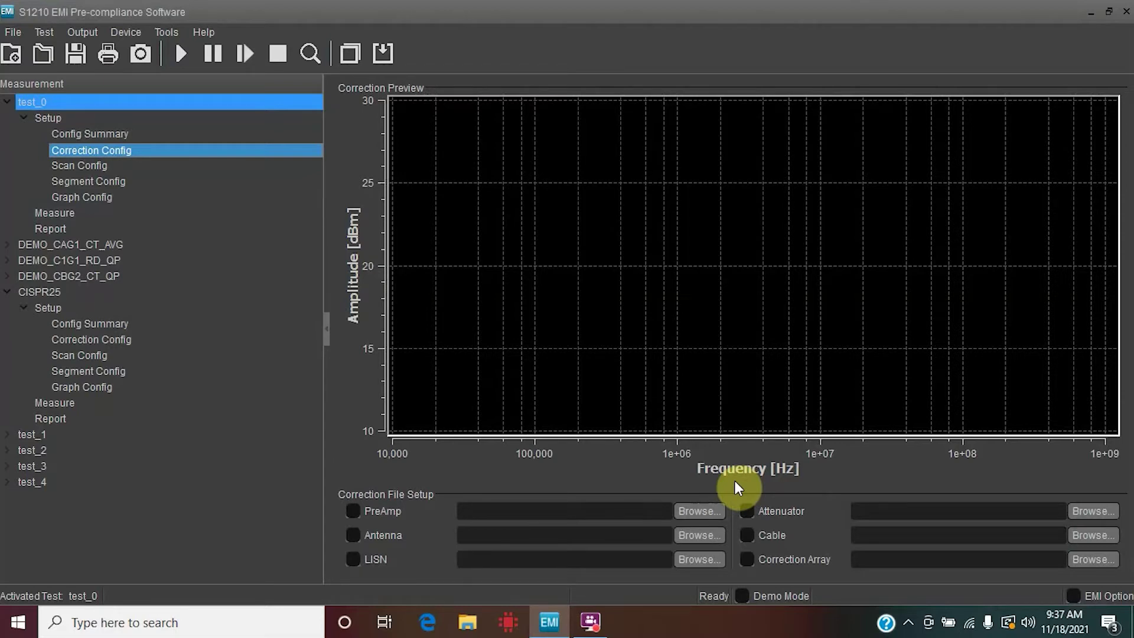
Step: Add a new attenuator correction file in the Data Manager and select it
left_click(354, 511)
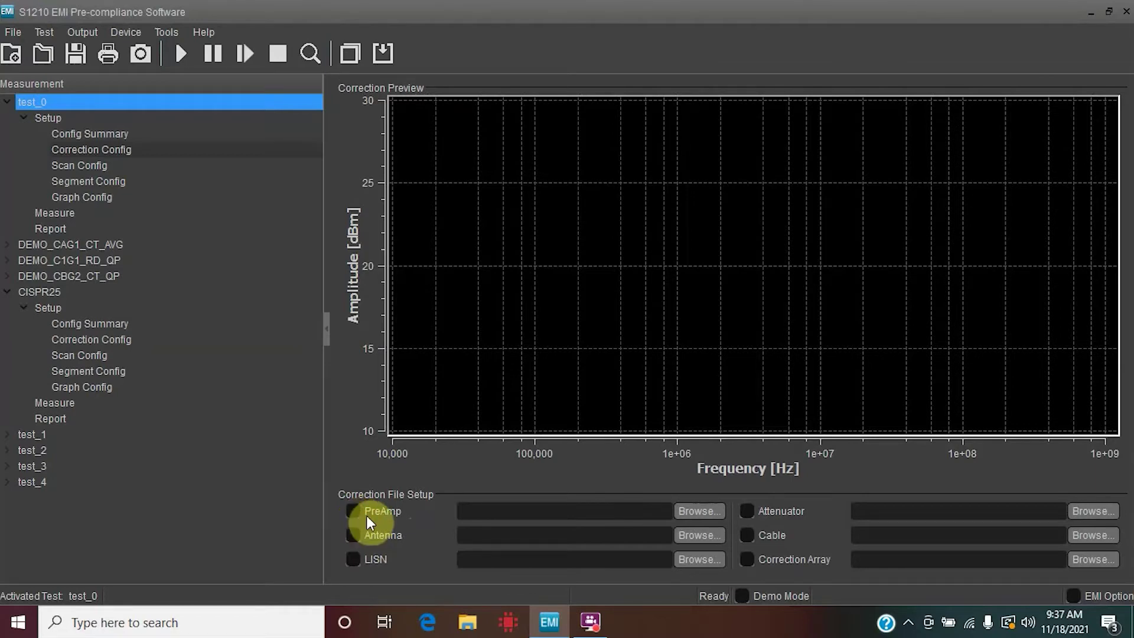
left_click(384, 54)
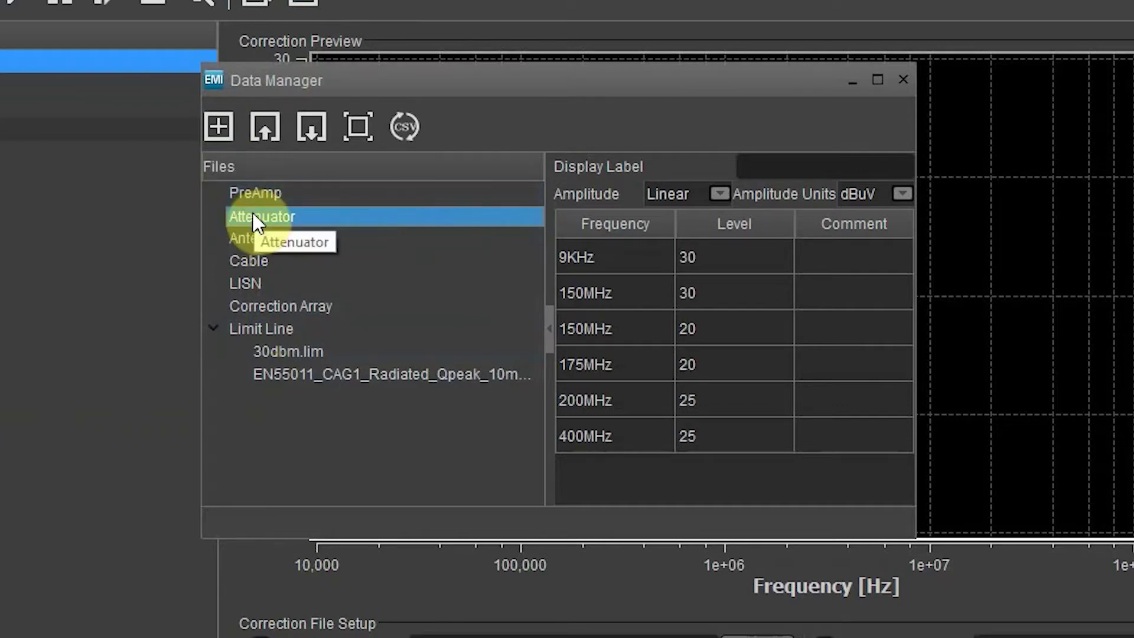
left_click(217, 128)
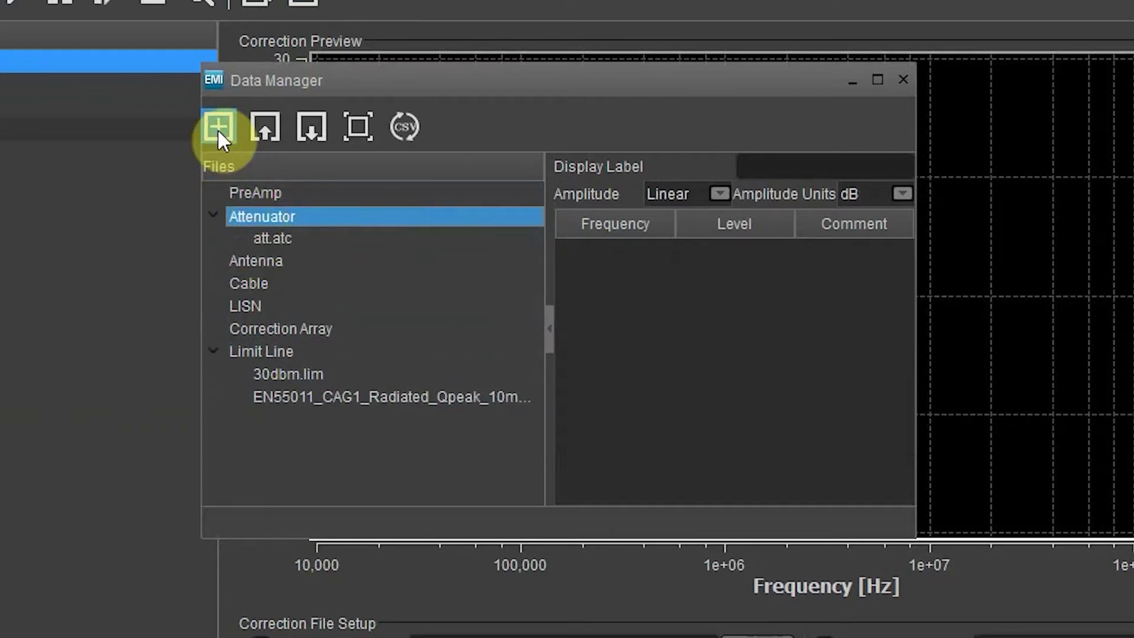
left_click(265, 240)
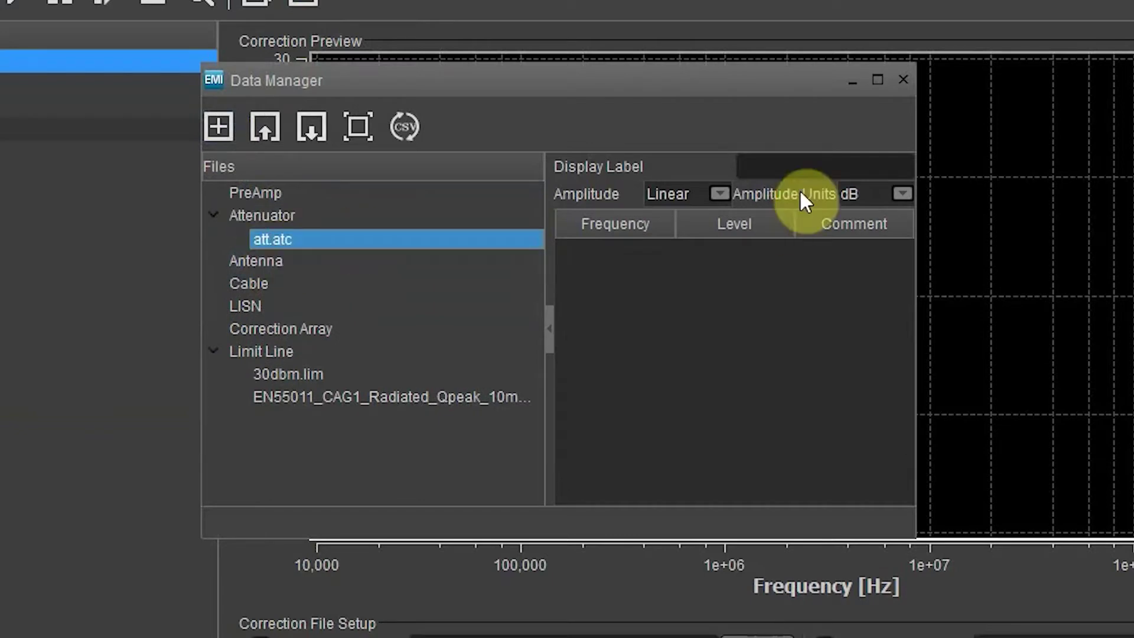
Step: Set the display label of the new attenuator file to 20db
left_click(801, 166)
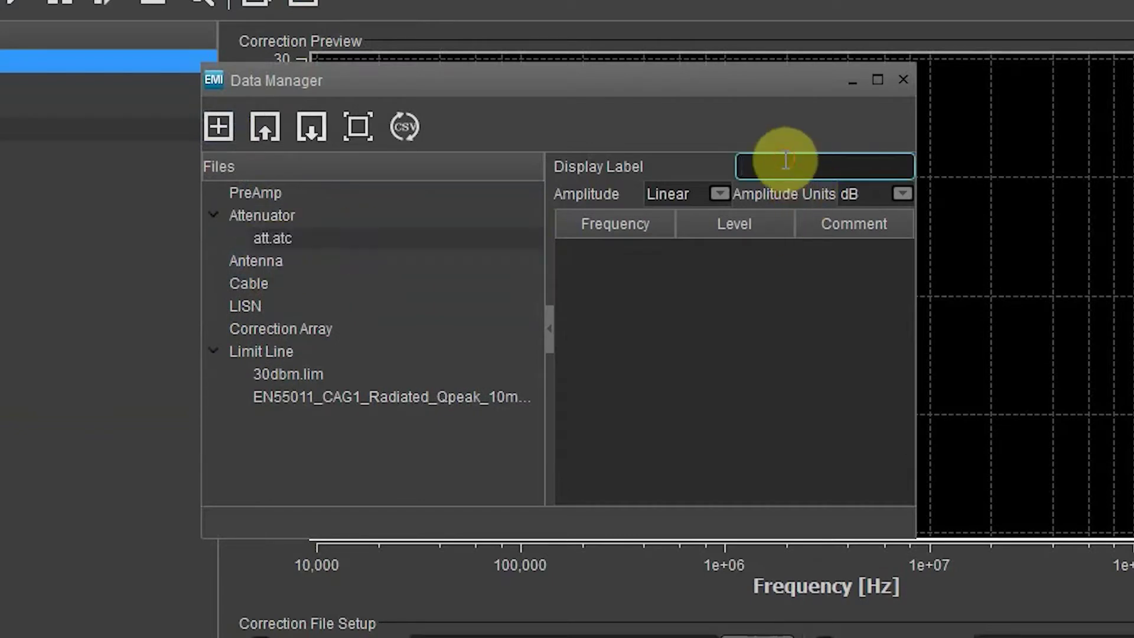
type("20dv")
key("BackSpace")
type("b")
key("Return")
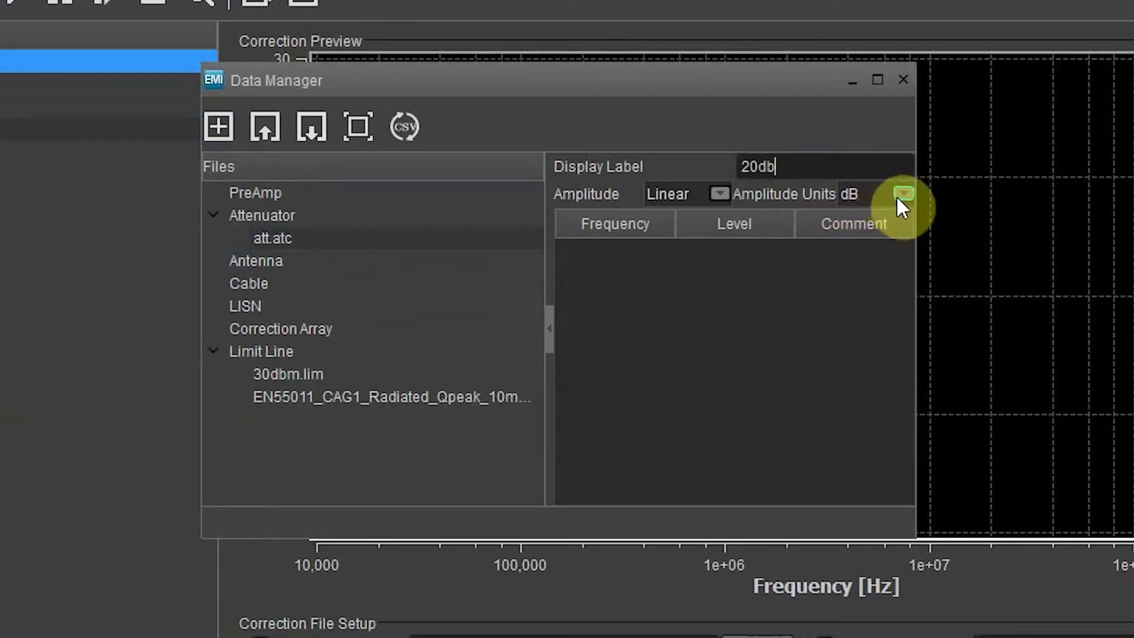
Step: Add a first row to the attenuator correction table with frequency 10KHz and level 20
left_click(641, 264)
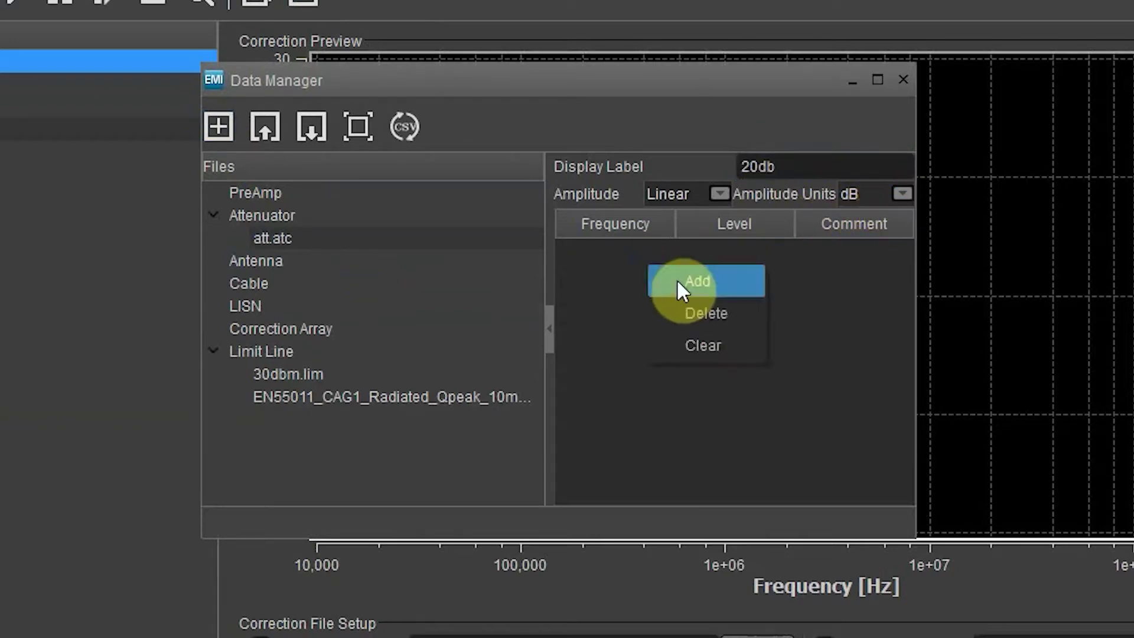
left_click(690, 281)
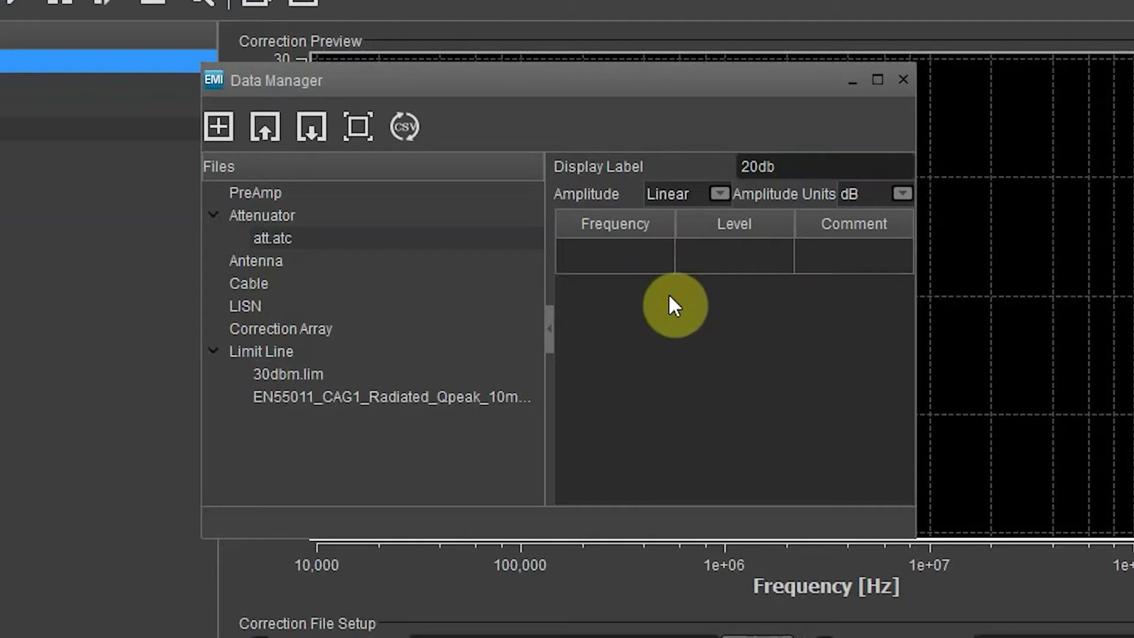
double_click(603, 255)
type("10")
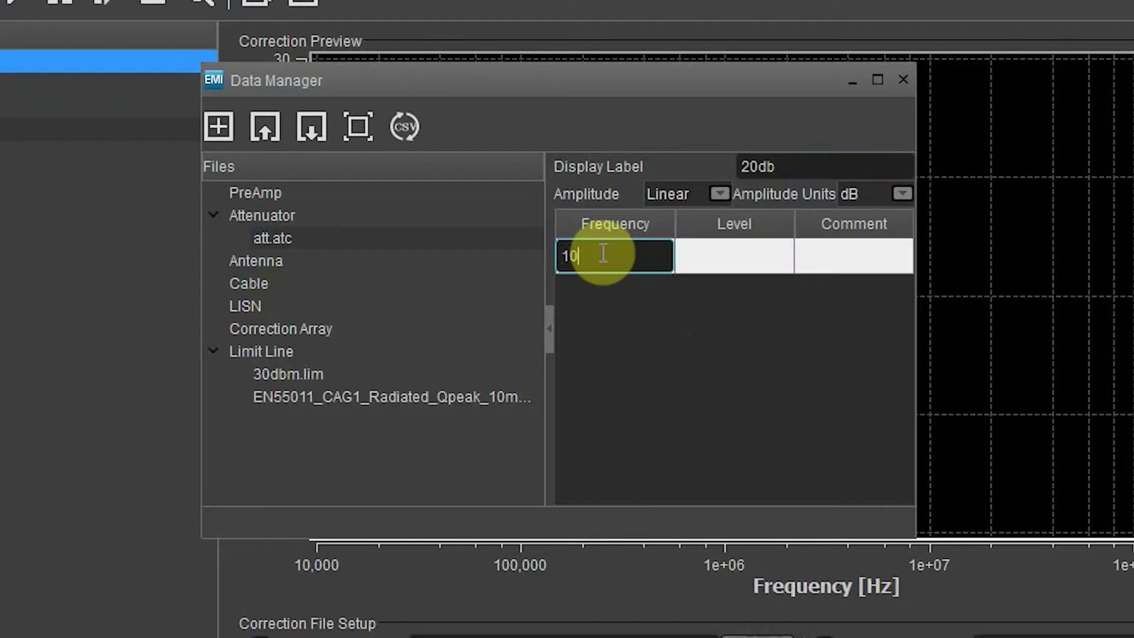
type("KHz")
key("Tab")
type("20")
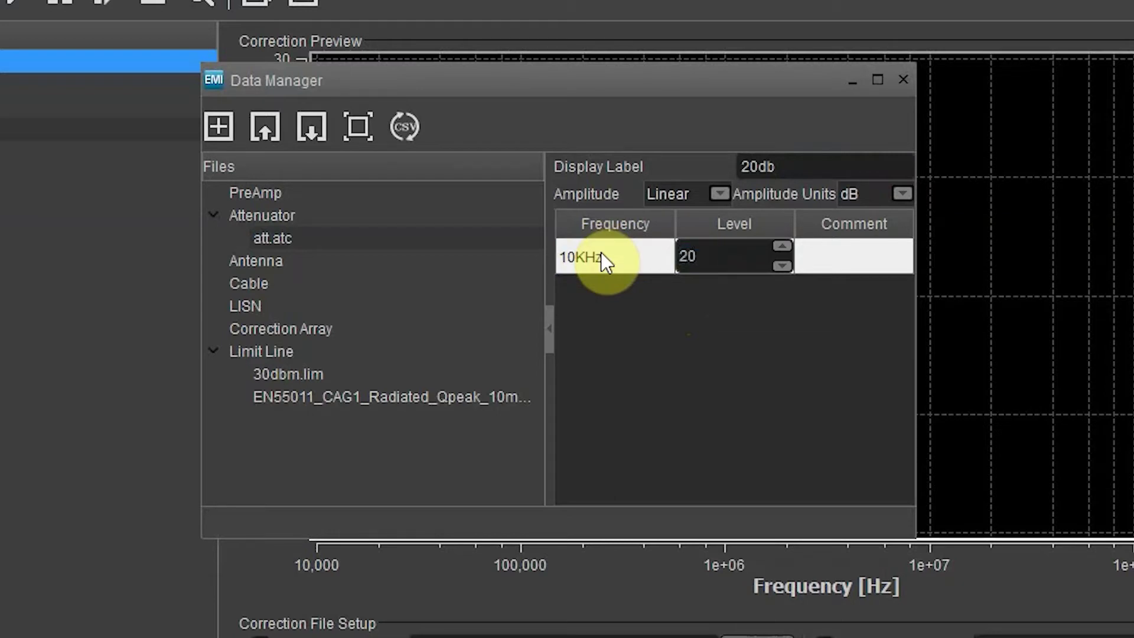
key("Tab")
Step: Add a second row to the attenuator correction table with frequency 1GHz and leave its comment empty
right_click(628, 306)
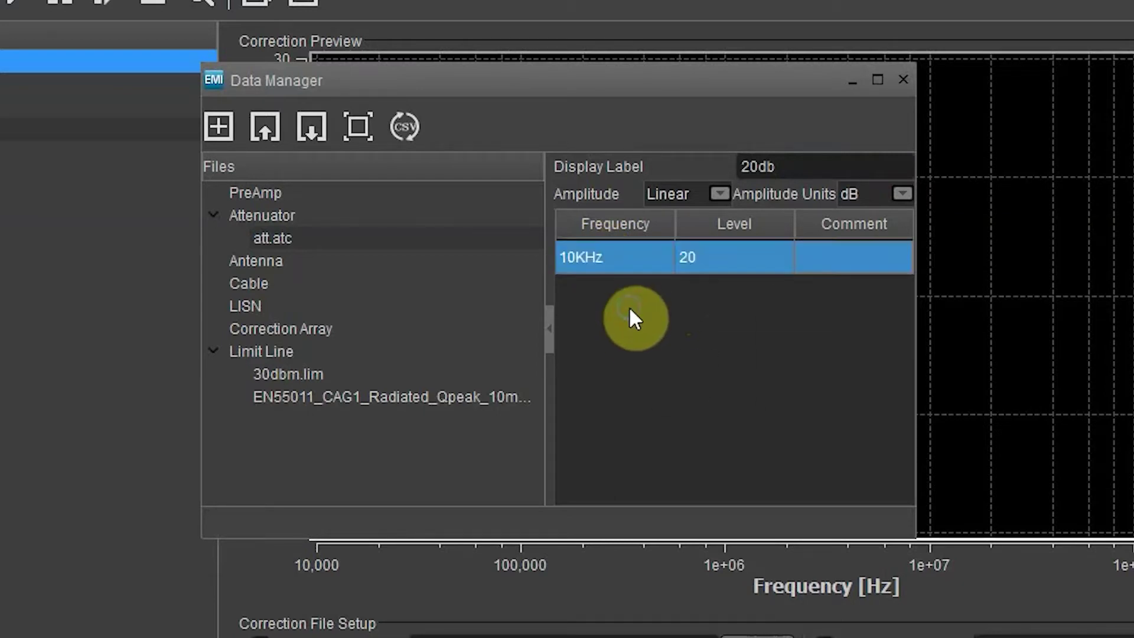
left_click(671, 328)
double_click(609, 295)
type("1Ghz")
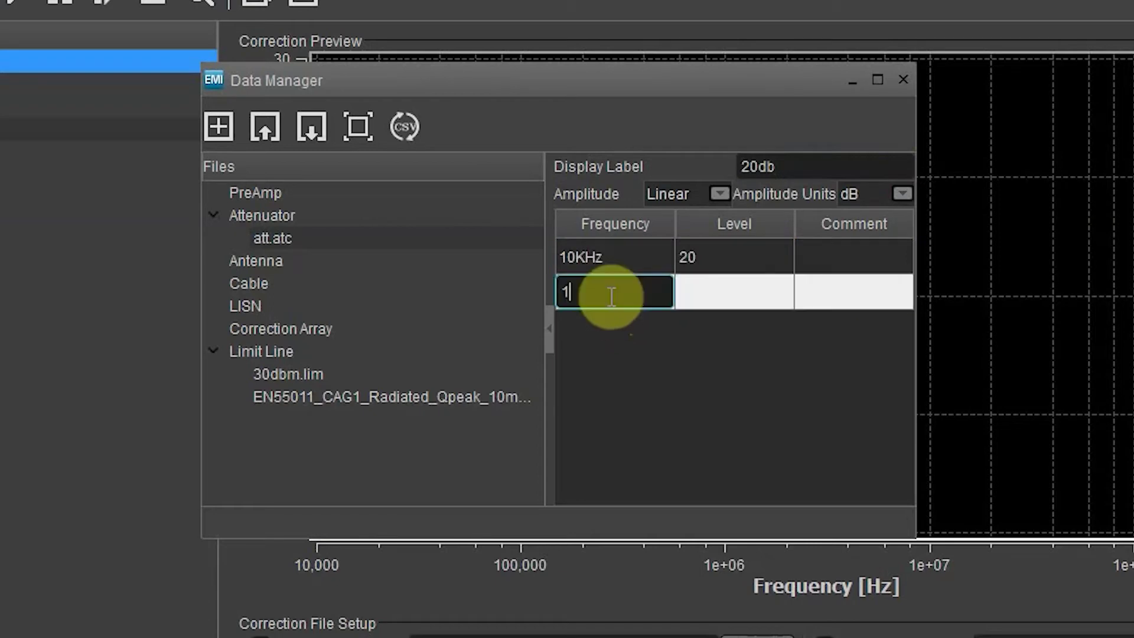
key("Tab")
key("Tab")
type("20")
key("BackSpace")
key("BackSpace")
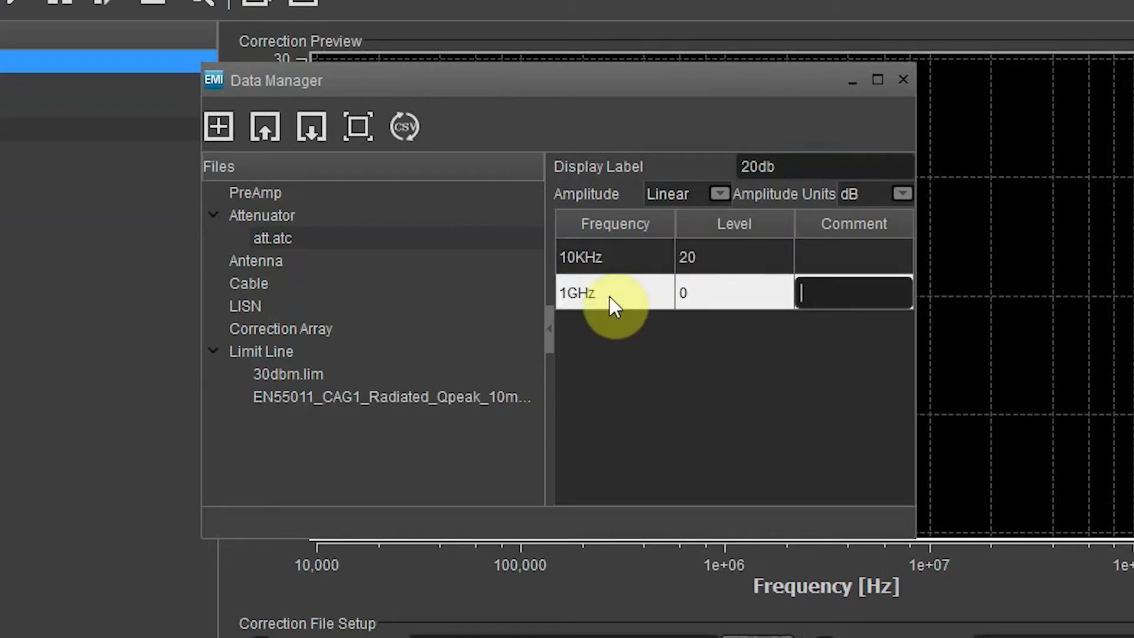
Step: Set the level of the 1GHz row in the attenuator table to 20
double_click(696, 290)
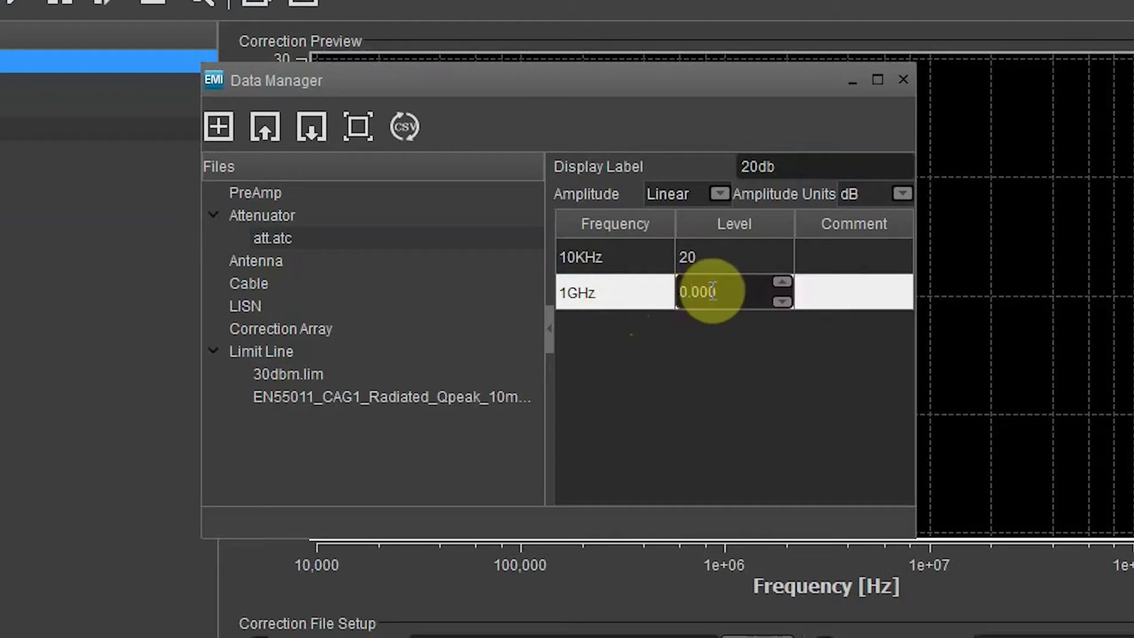
key("ctrl+a")
type("22")
key("BackSpace")
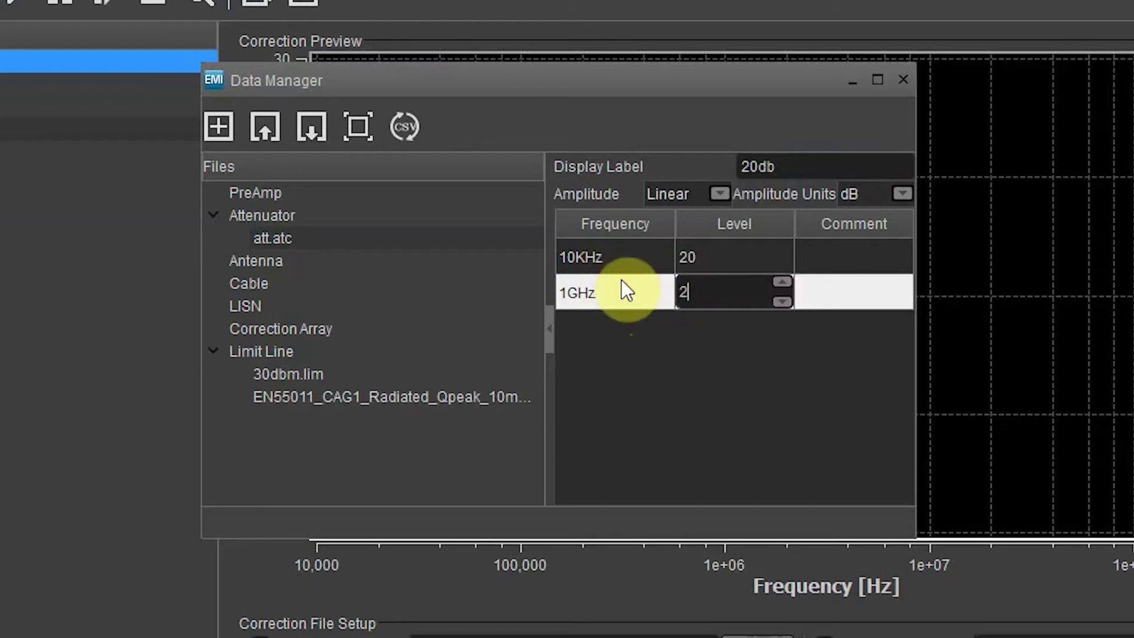
type("0")
key("Return")
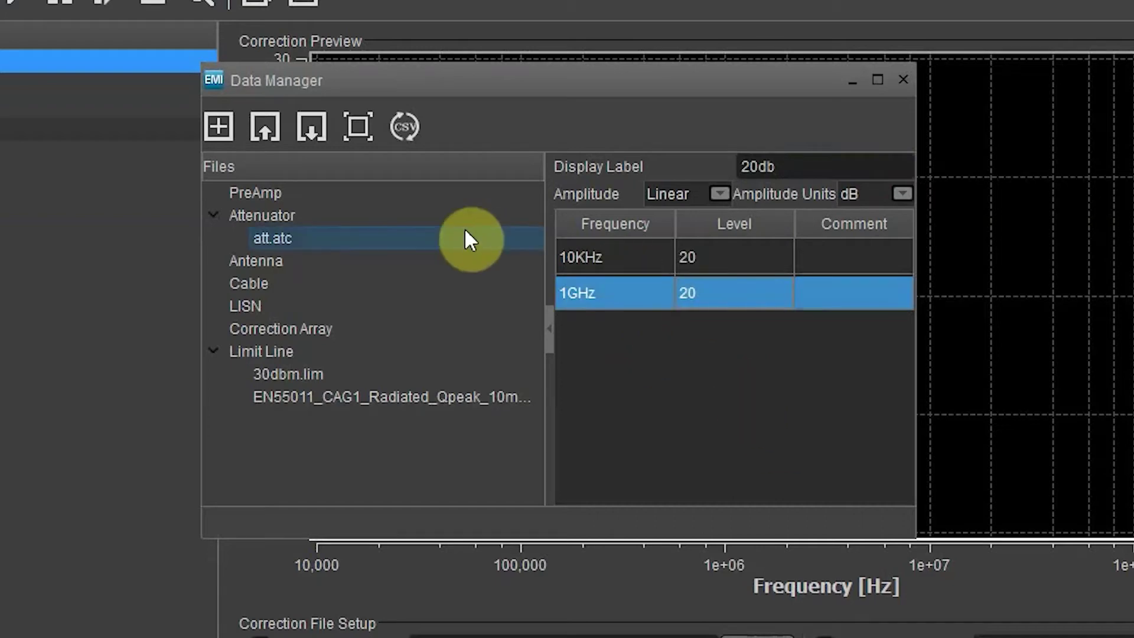
Step: Rename the attenuator file att.atc as 20 and close the Data Manager
right_click(268, 243)
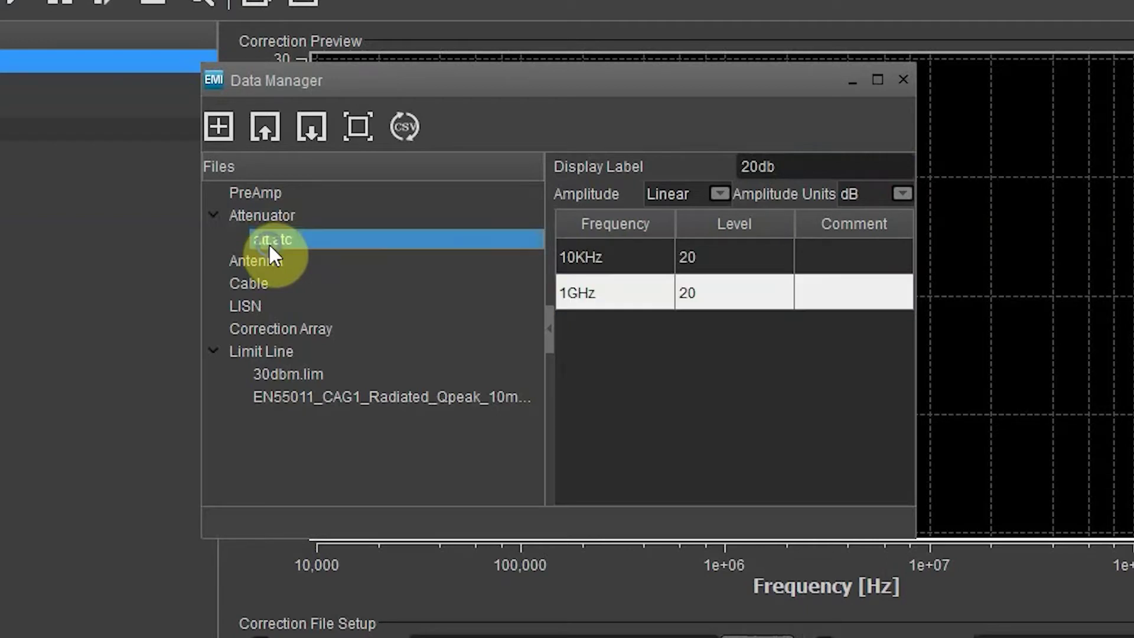
left_click(351, 304)
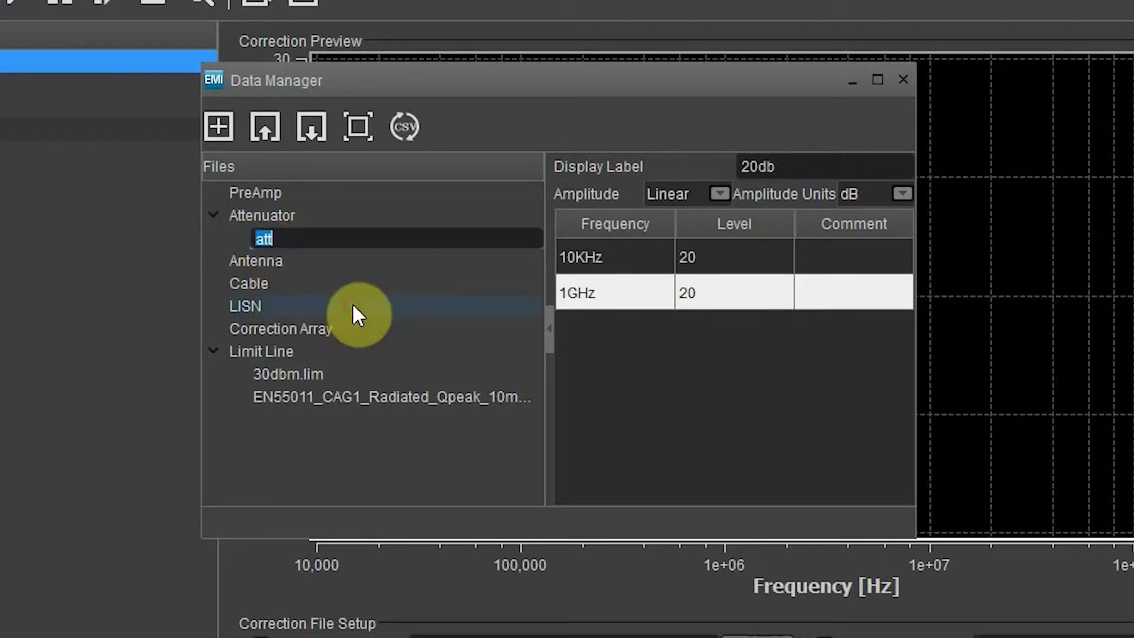
type("20")
key("Return")
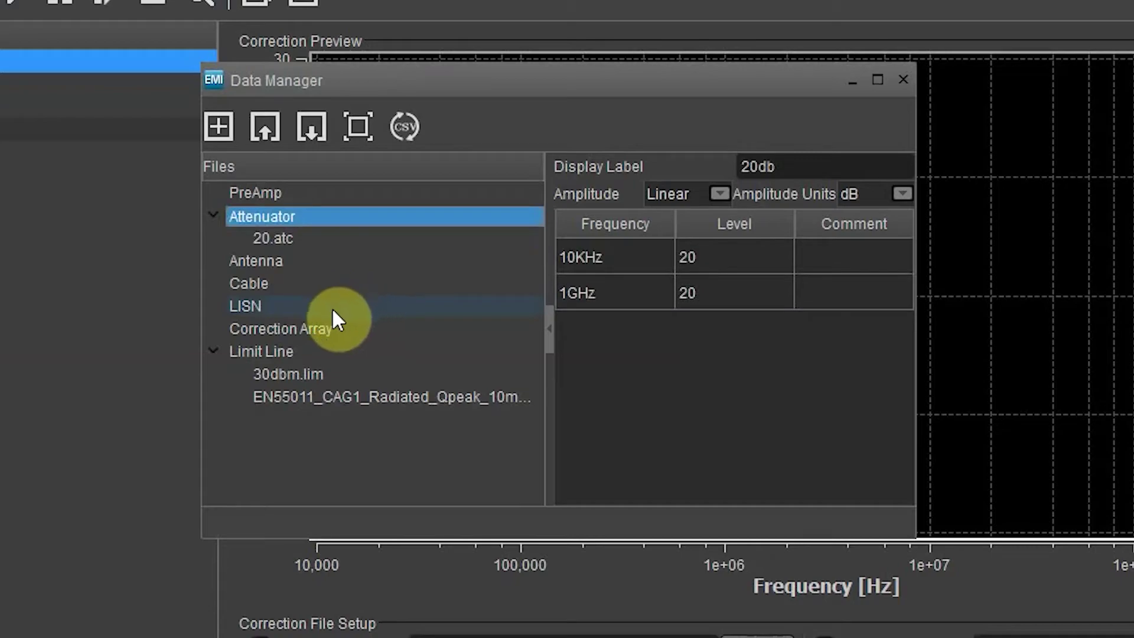
left_click(900, 81)
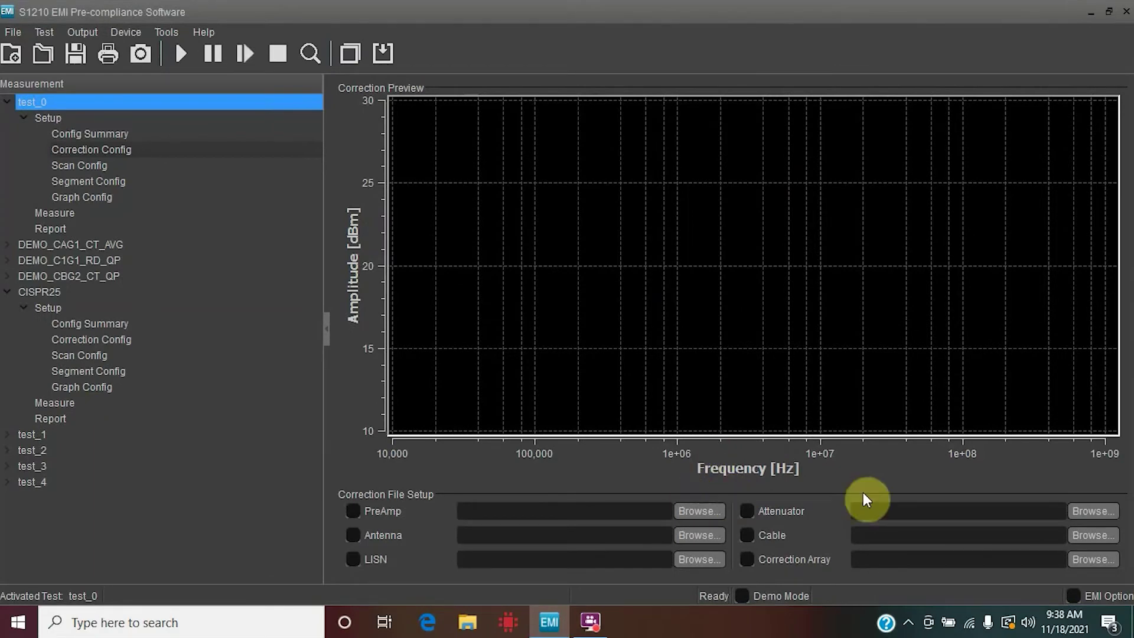
Step: Load 20.atc from the demoWorkspace files folder as the attenuator correction file for test_0
left_click(1109, 512)
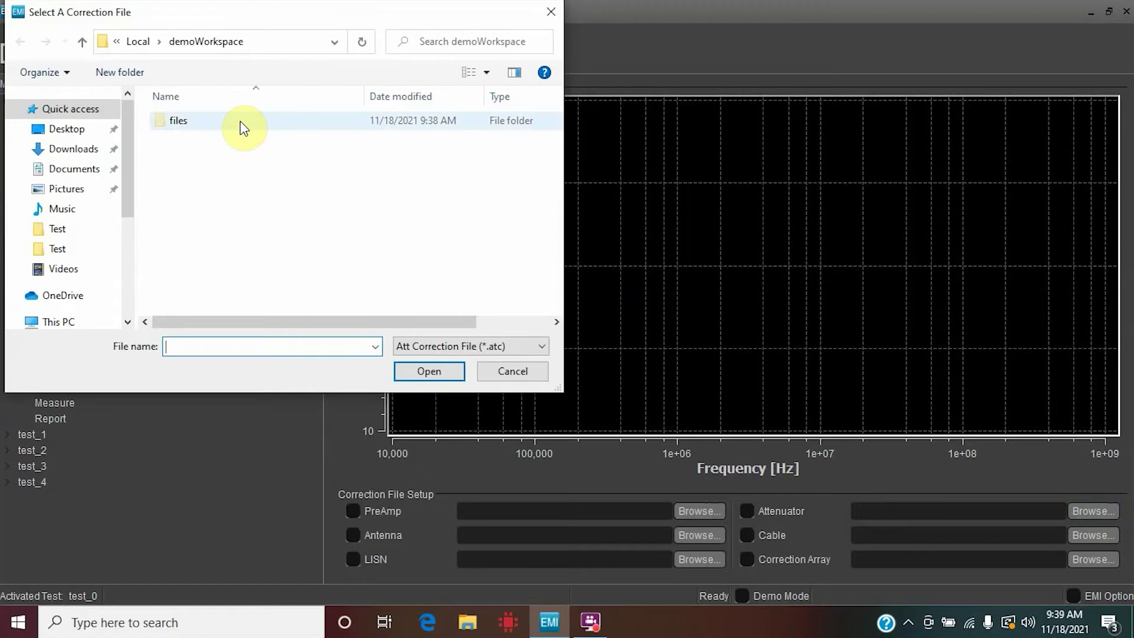
double_click(240, 123)
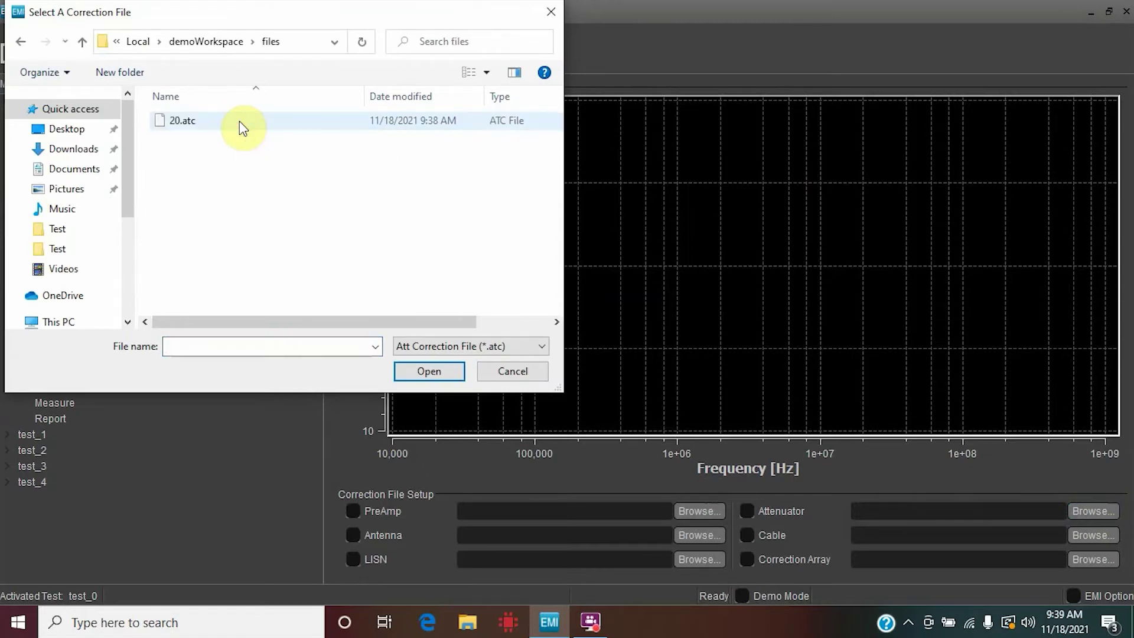
left_click(239, 122)
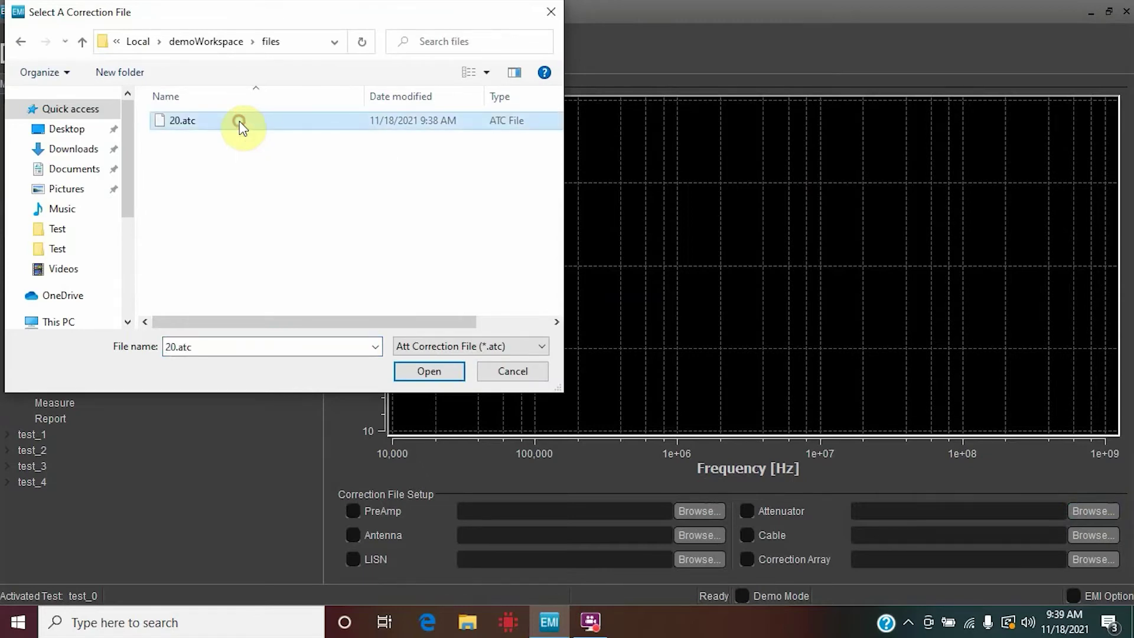
left_click(428, 371)
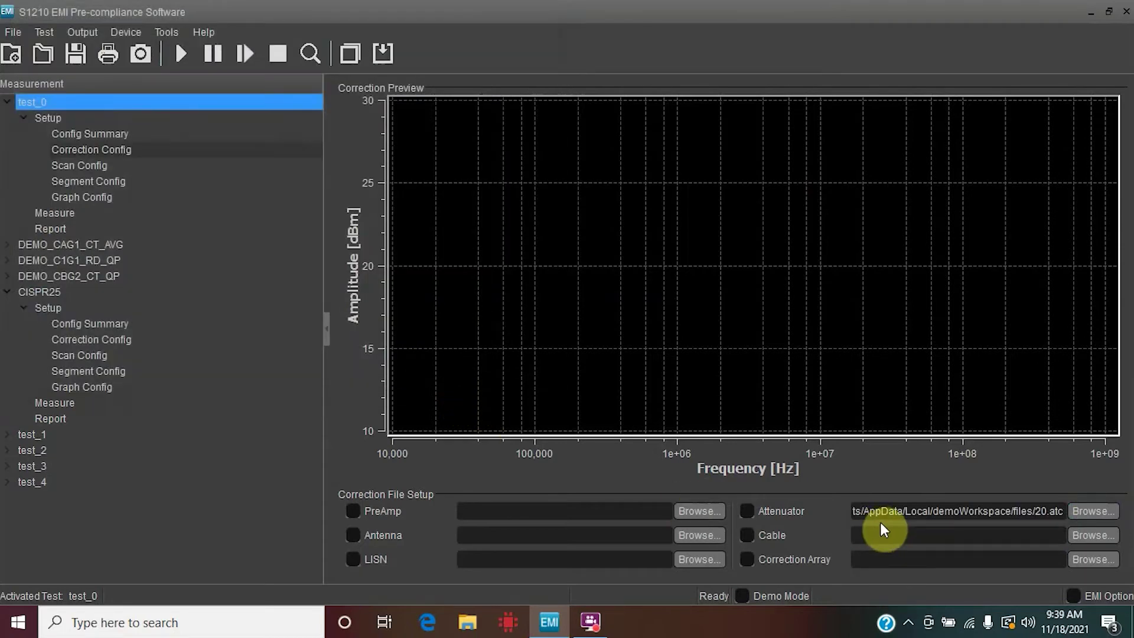
Step: Enable the attenuator correction for test_0 using the loaded 20.atc file
left_click_drag(873, 512, 1125, 547)
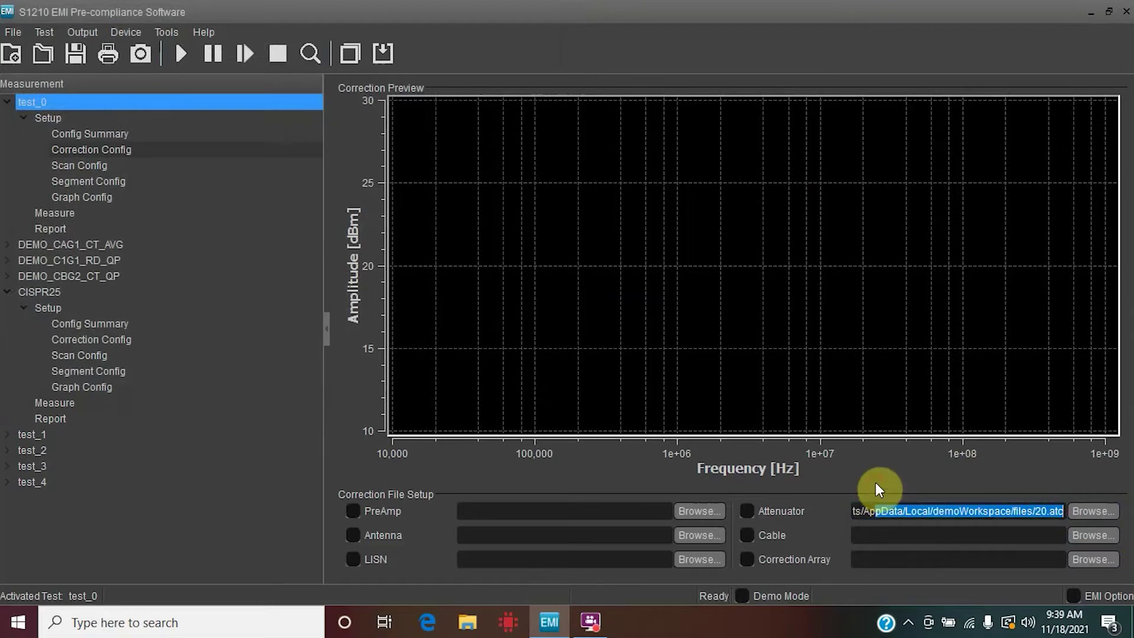
left_click(747, 508)
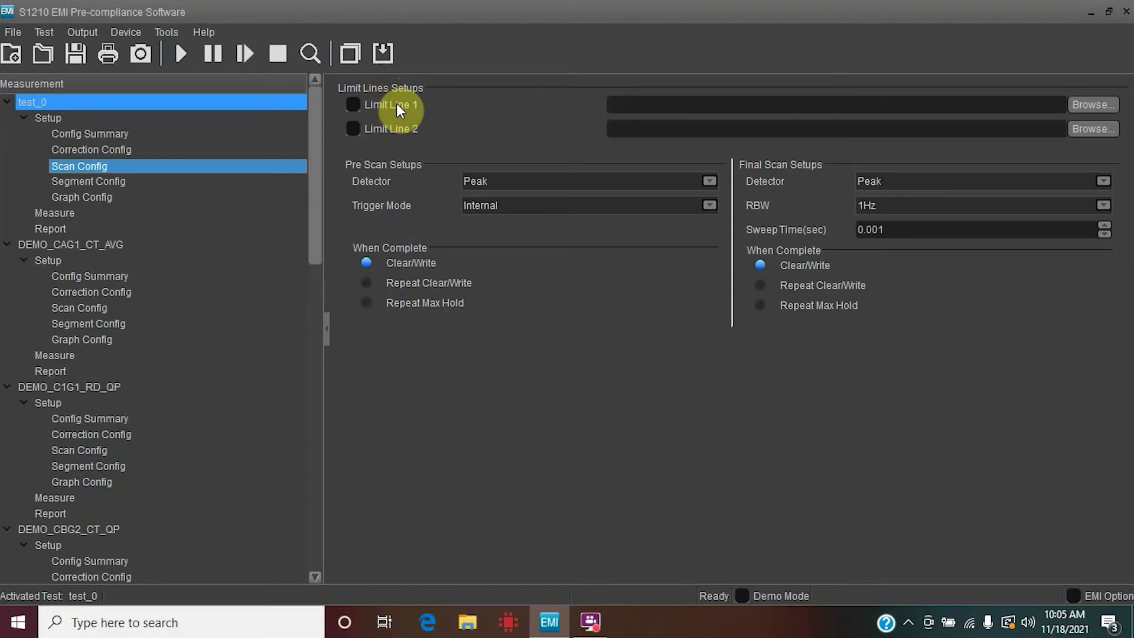
Step: Try to enable Limit Line 1 in the scan configuration of test_0 with no limit file loaded
left_click(355, 105)
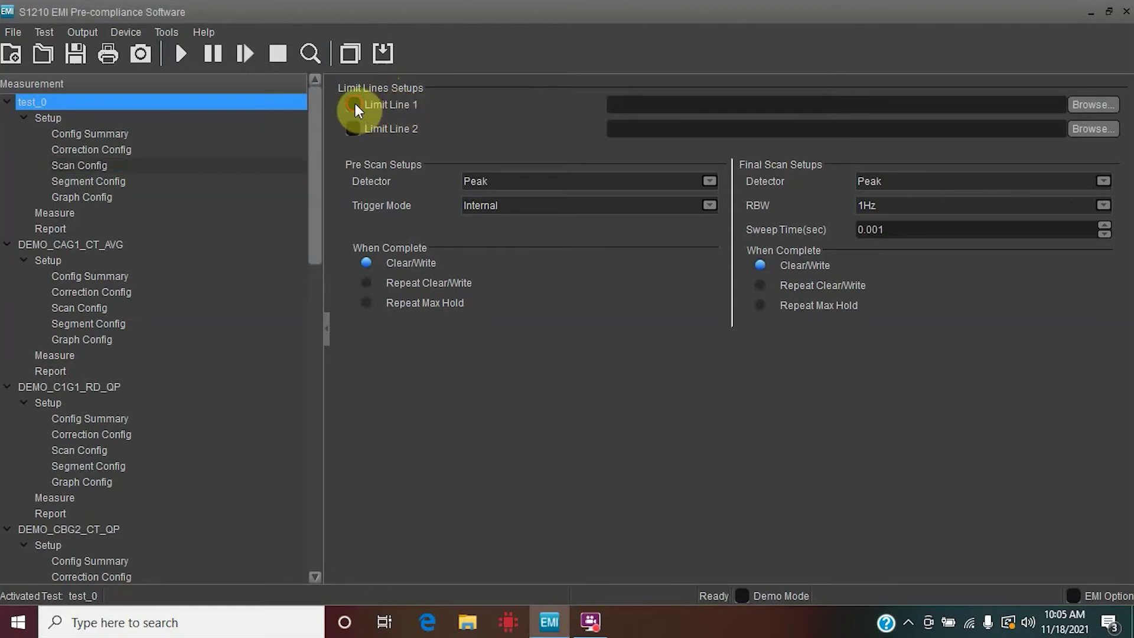
left_click(614, 321)
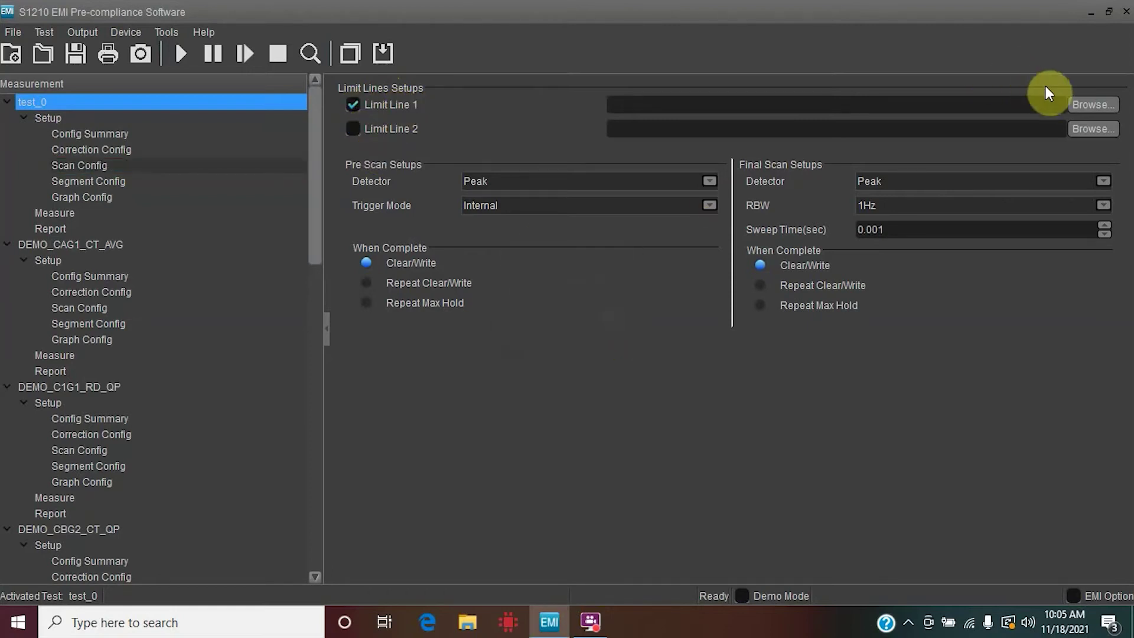
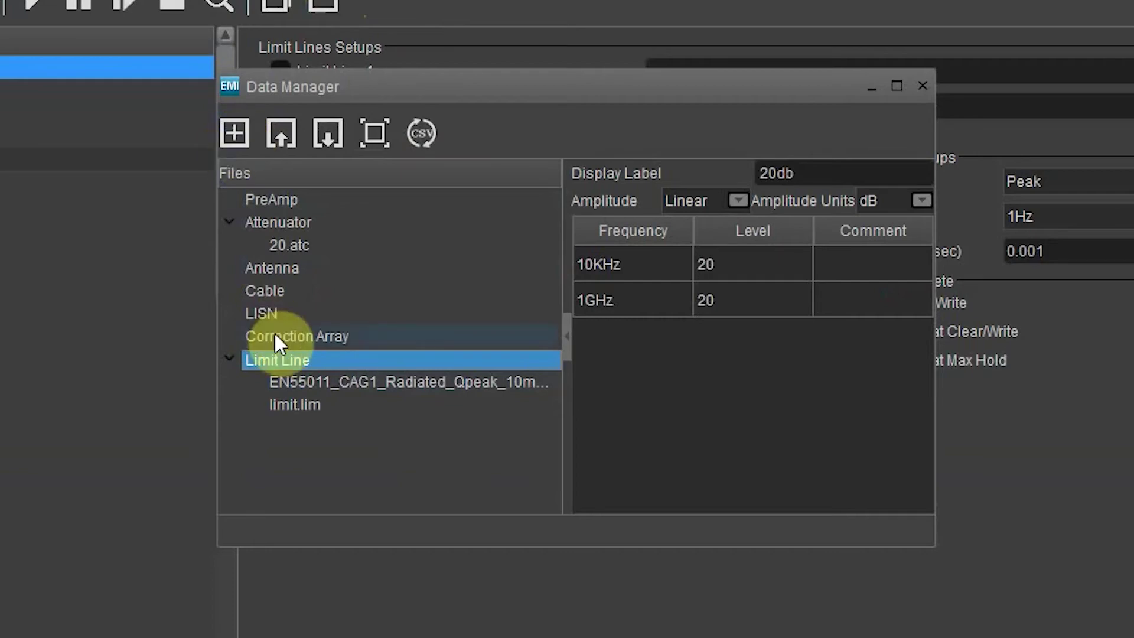
Step: Give limit.lim the display label TestLevels1 and set its amplitude units to dBuV
left_click(305, 408)
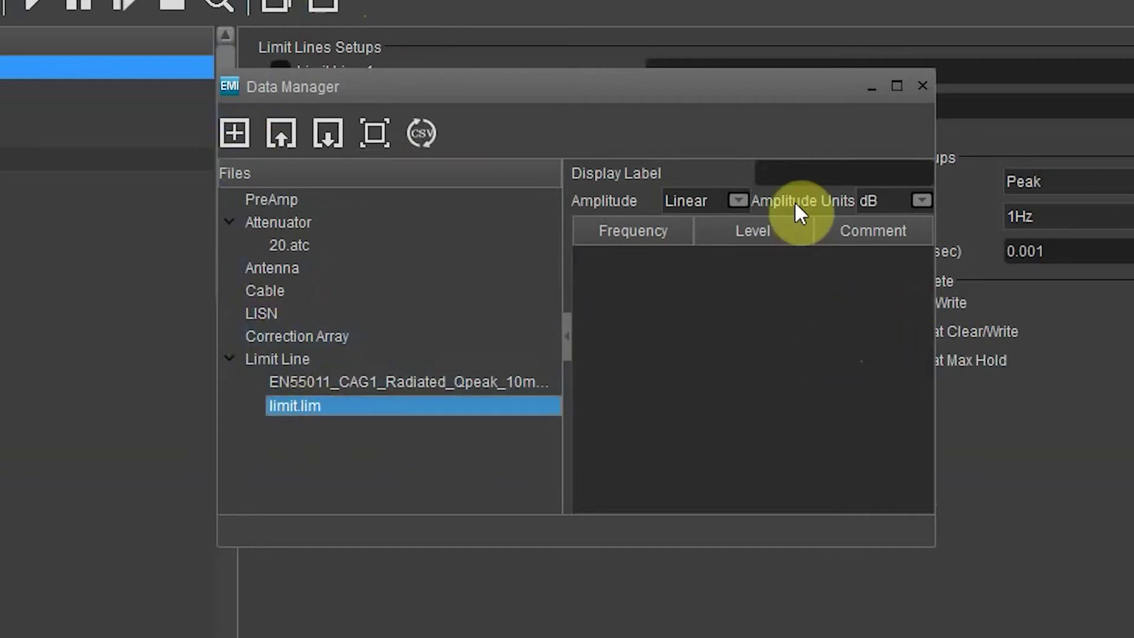
left_click(799, 174)
type("Test")
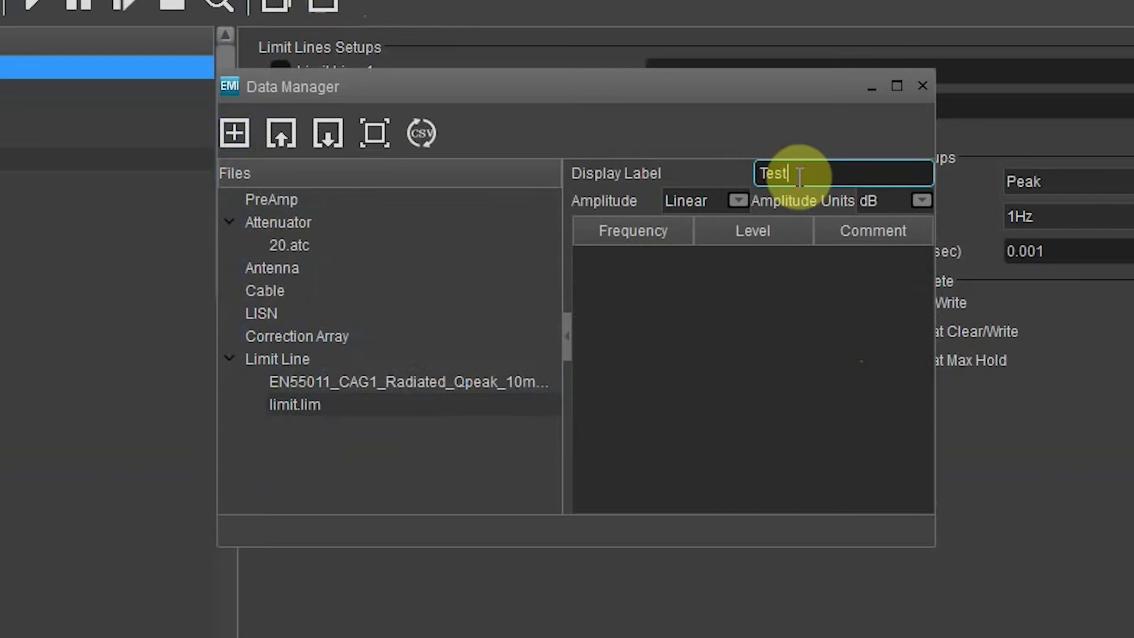
type("Levels")
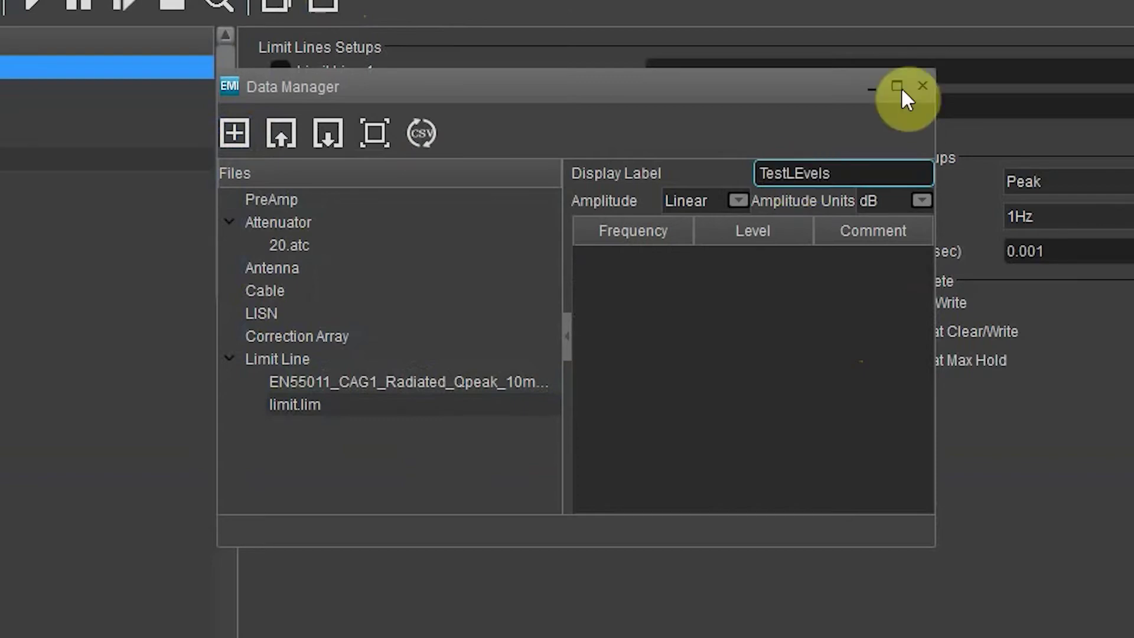
key("BackSpace")
key("BackSpace")
key("BackSpace")
key("BackSpace")
type("vels1")
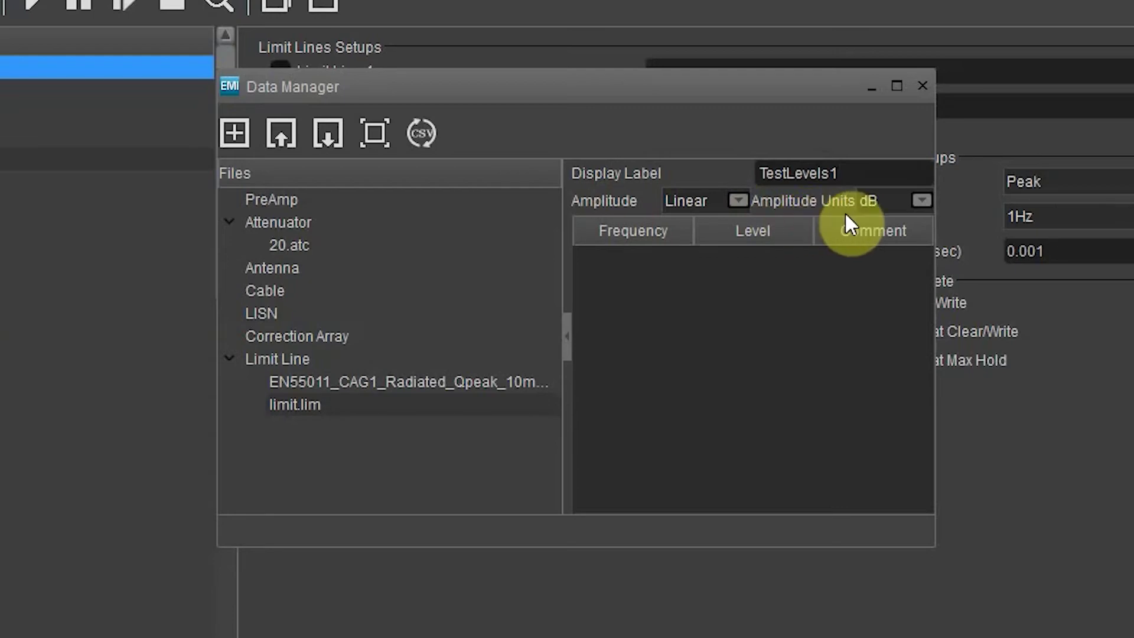
left_click(921, 198)
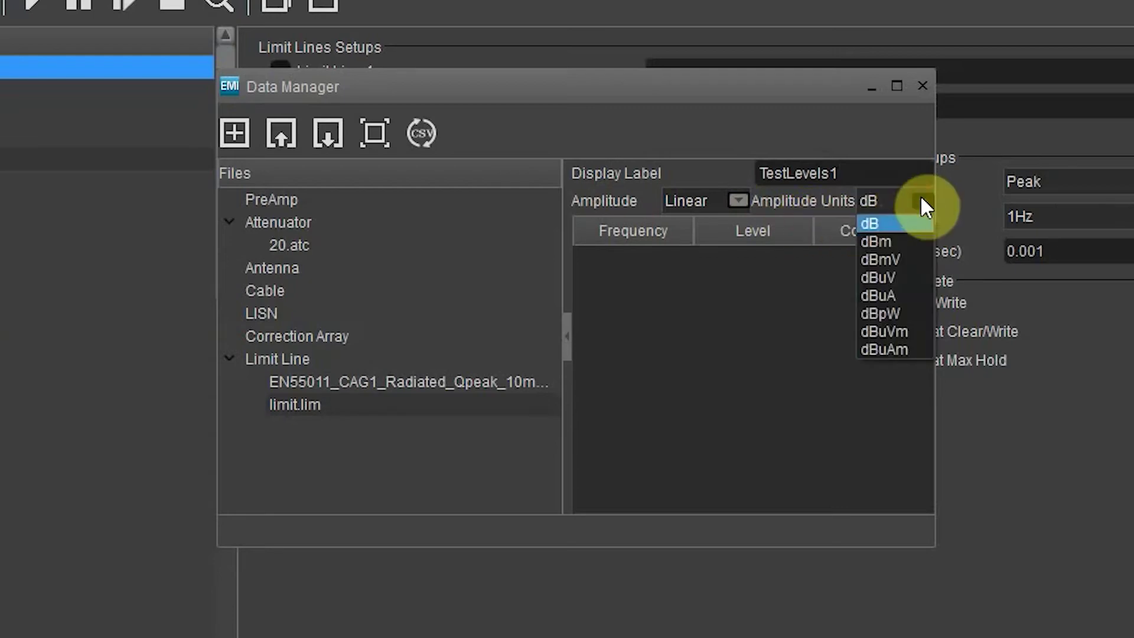
left_click(917, 276)
Step: Add the first row to the limit line table with frequency 10KHz and level 60
right_click(759, 284)
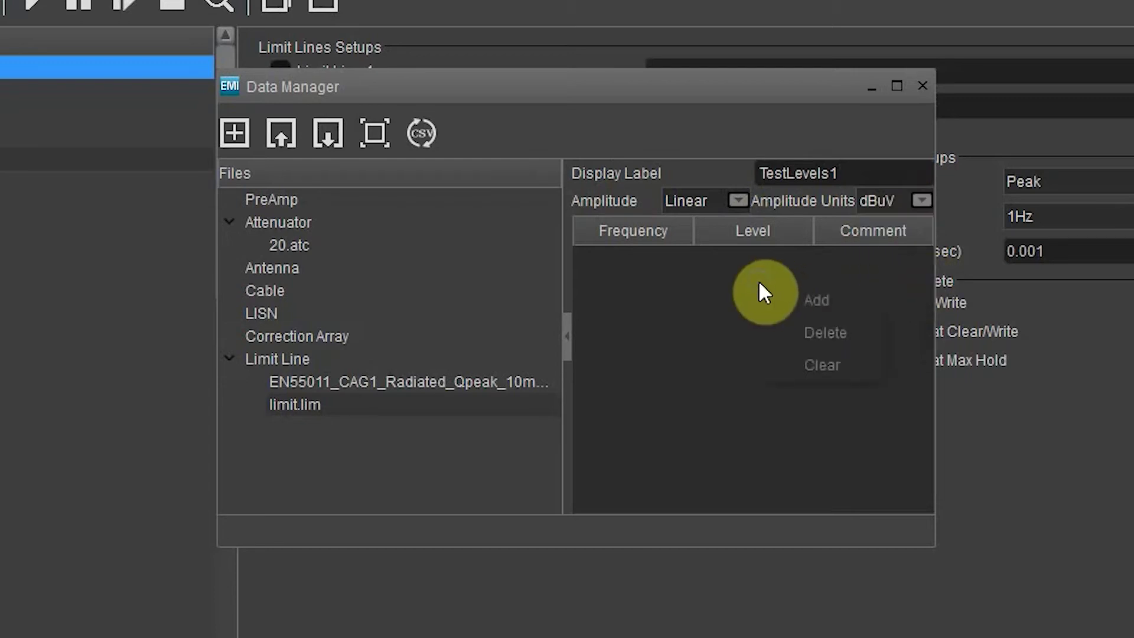
left_click(788, 299)
double_click(661, 270)
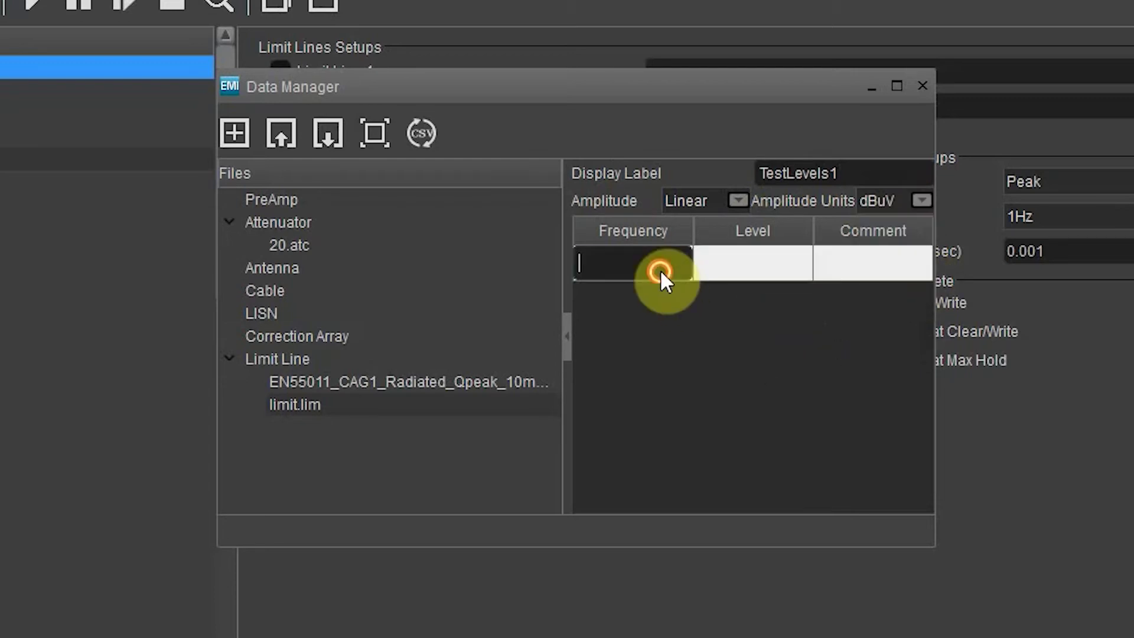
type("10kHz")
key("Tab")
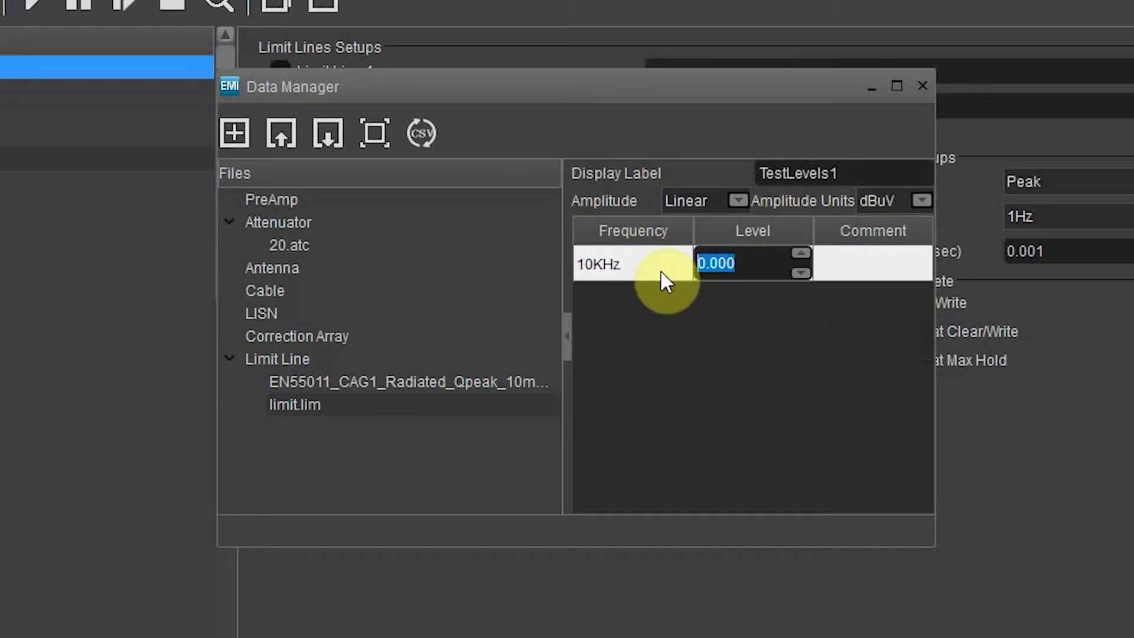
type("60")
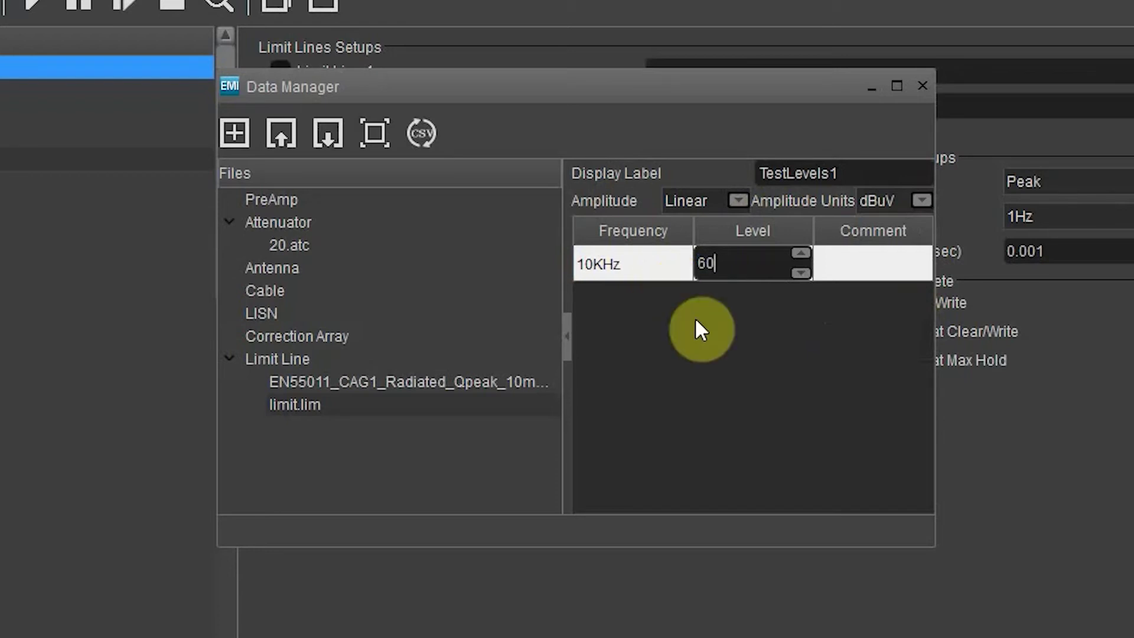
Step: Add a second row to the limit line table with frequency 50MHz and level 60
right_click(719, 328)
left_click(653, 322)
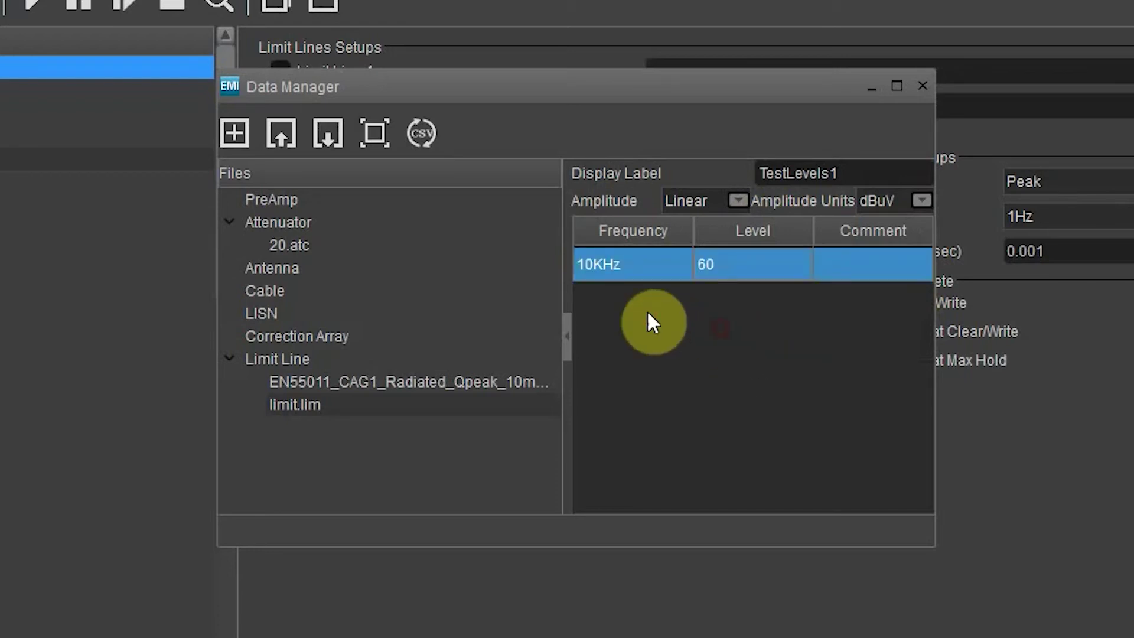
left_click(612, 299)
left_click(612, 299)
type("50mHz")
key("Tab")
type("60")
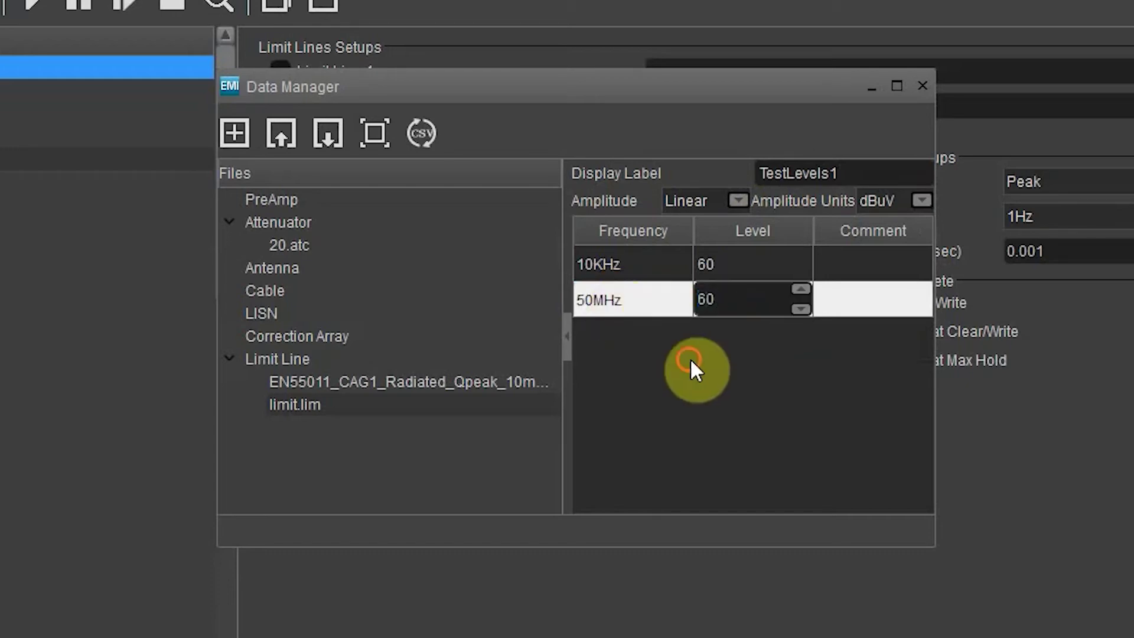
key("Return")
Step: Add a third row to the limit line table with frequency 50MHz and level 50
right_click(673, 366)
key("Escape")
left_click(654, 362)
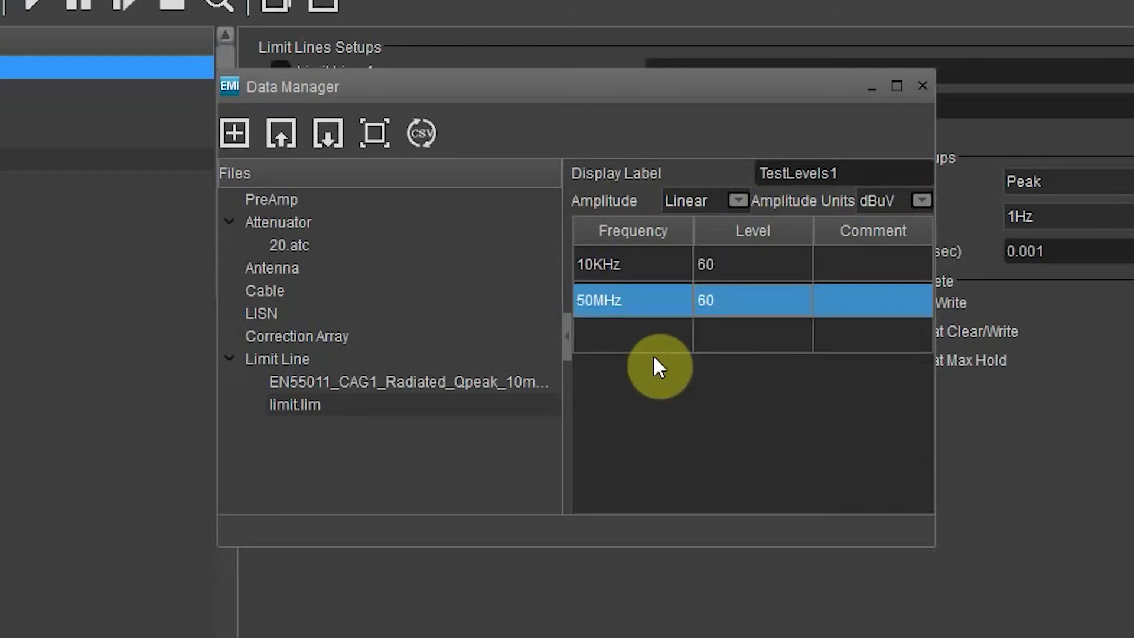
left_click(645, 349)
type("50mHZ")
key("Tab")
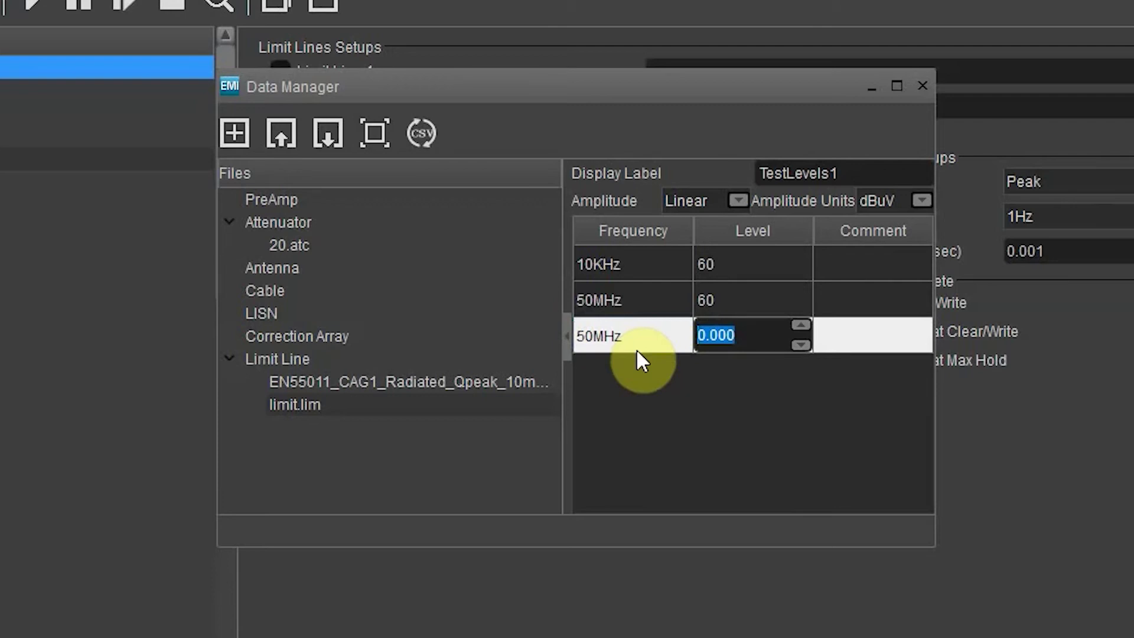
type("50")
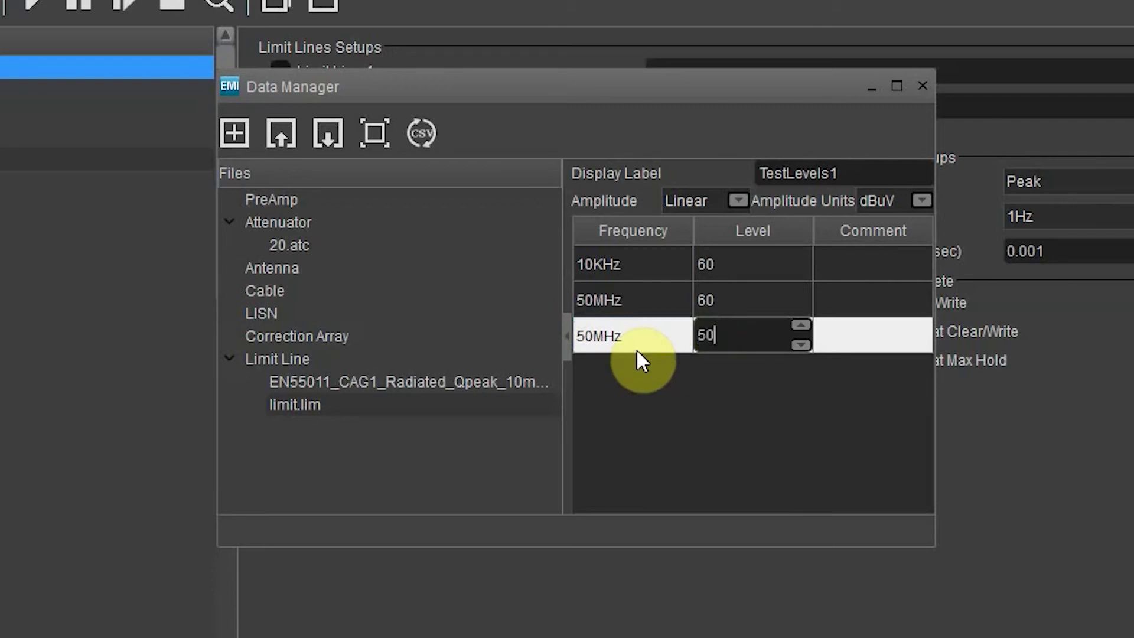
key("Return")
Step: Add a fourth row to the limit line table with frequency 150MHz and level 50
right_click(625, 379)
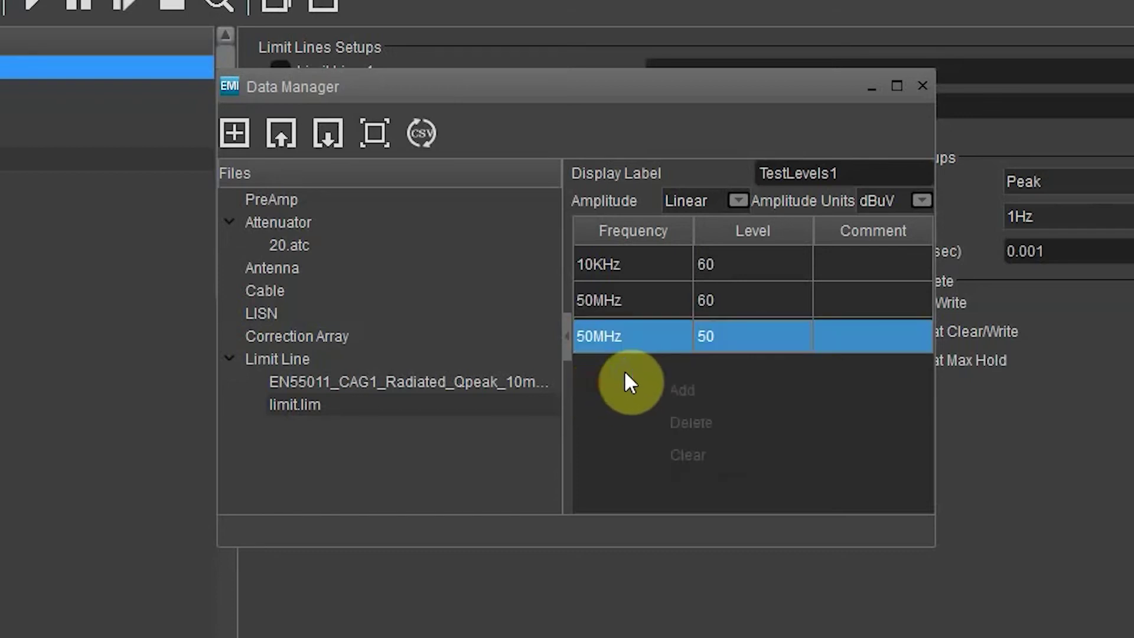
left_click(638, 387)
left_click(636, 384)
double_click(631, 377)
type("150mHz")
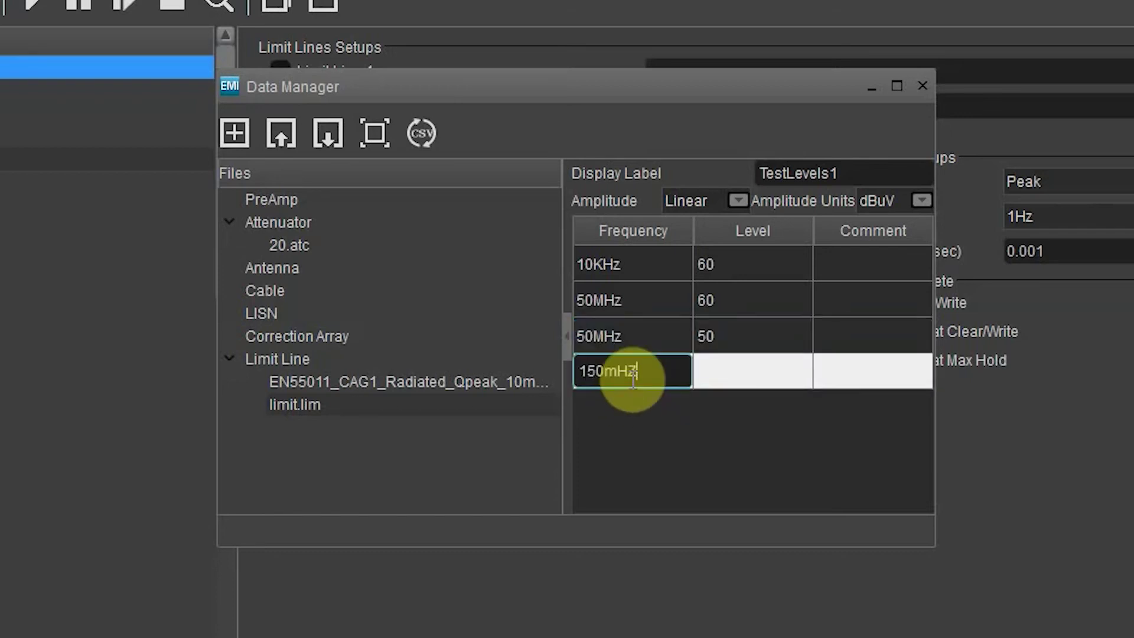
key("Tab")
type("50")
key("BackSpace")
key("BackSpace")
type("50")
key("Return")
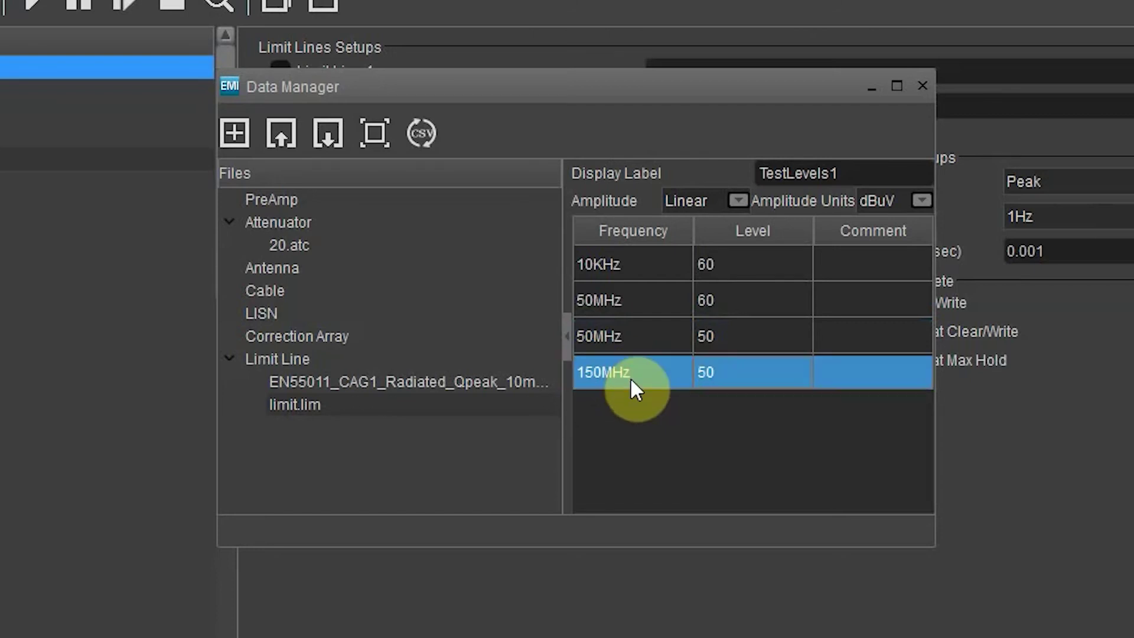
Step: Add a fifth row to the limit line table with frequency 150MHz and level 30
right_click(654, 413)
key("Escape")
double_click(630, 431)
double_click(620, 410)
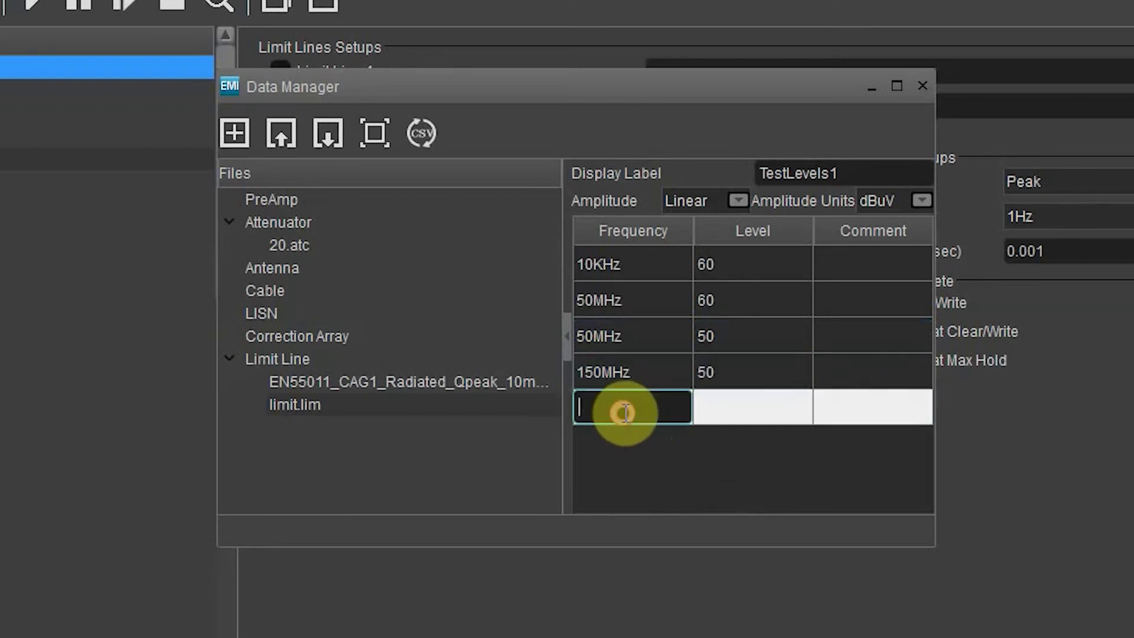
type("150MHz")
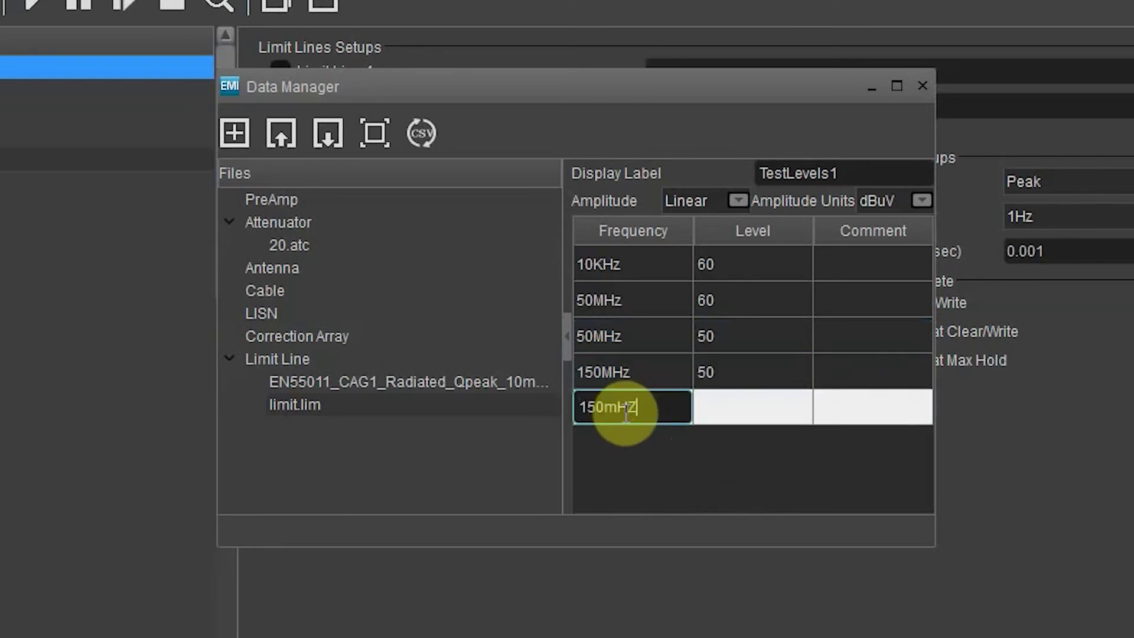
key("Tab")
type("30")
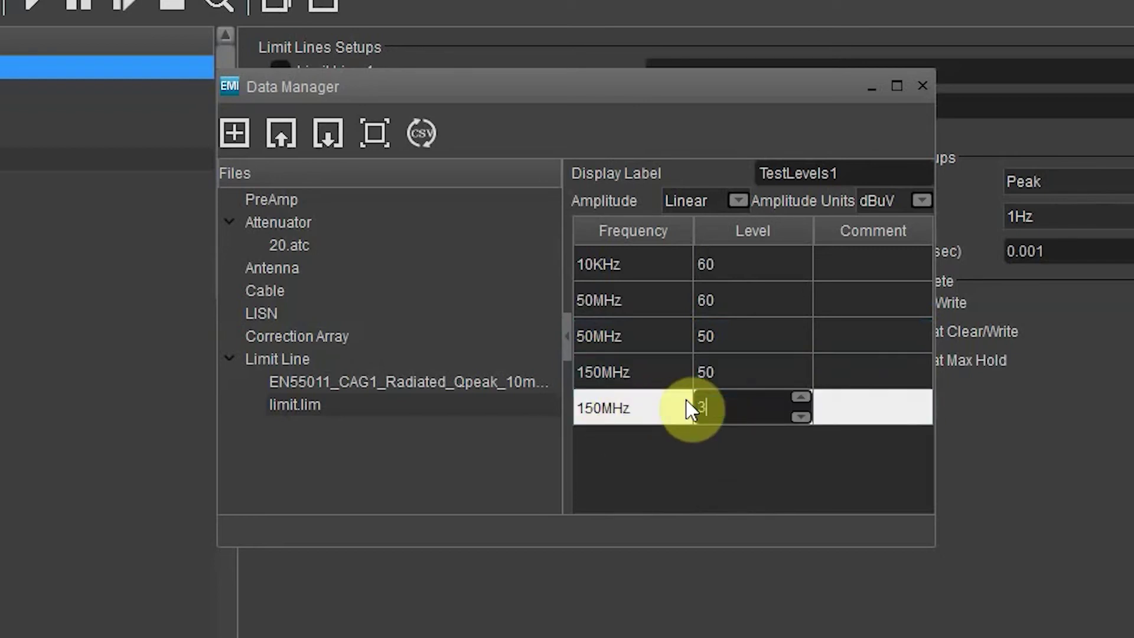
left_click(739, 456)
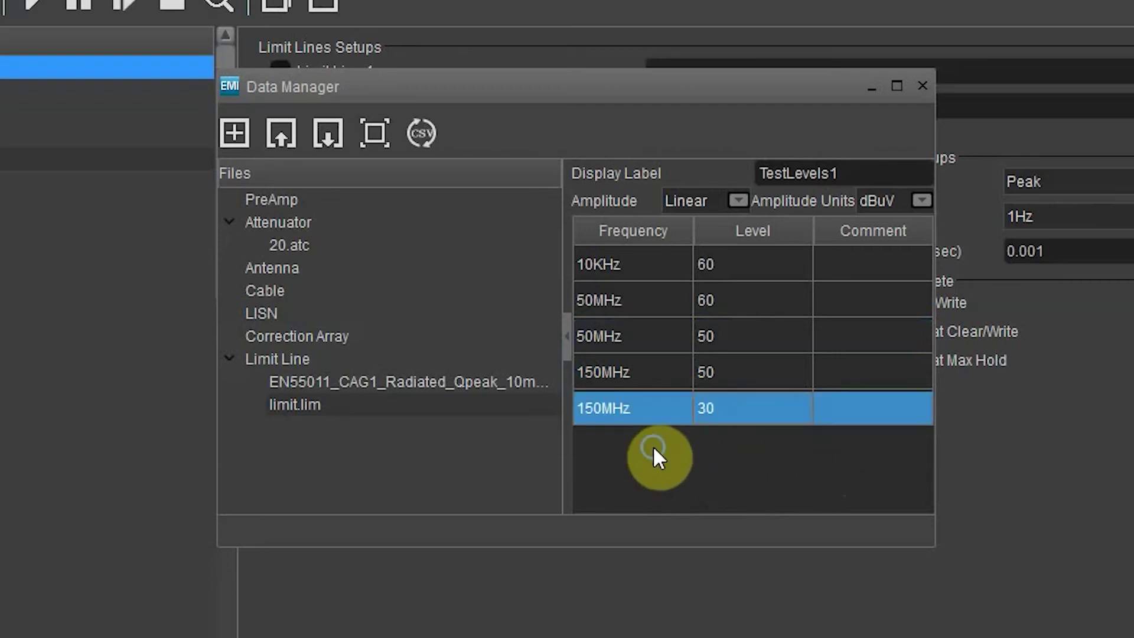
Step: Add a sixth row to the limit line table with frequency 300MHz and level 20
right_click(653, 445)
left_click(696, 461)
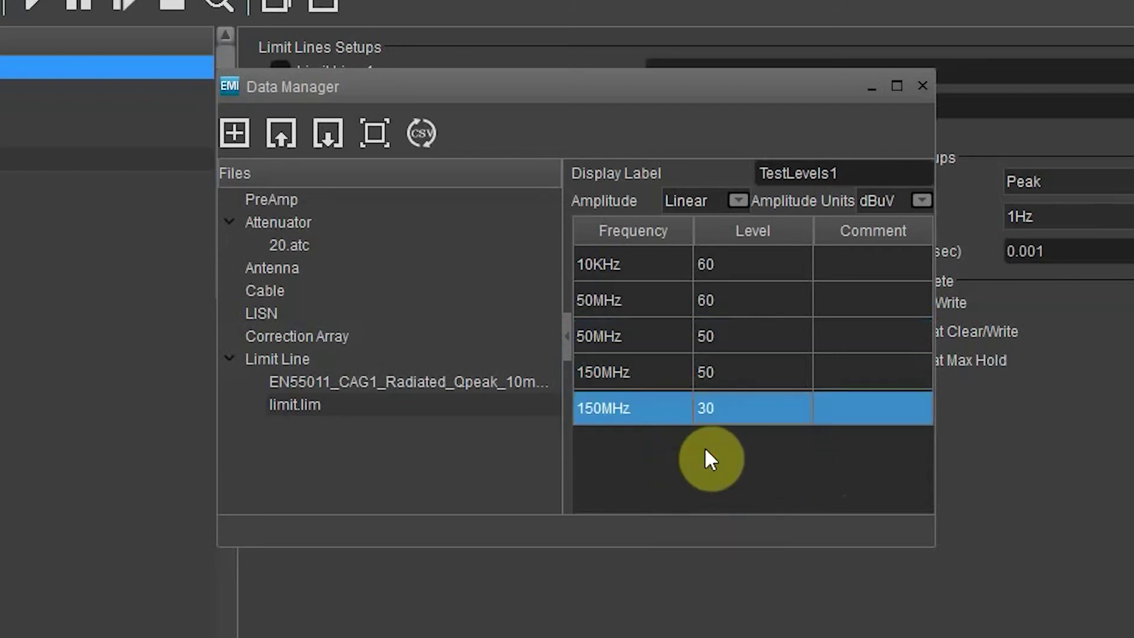
left_click(661, 442)
double_click(613, 450)
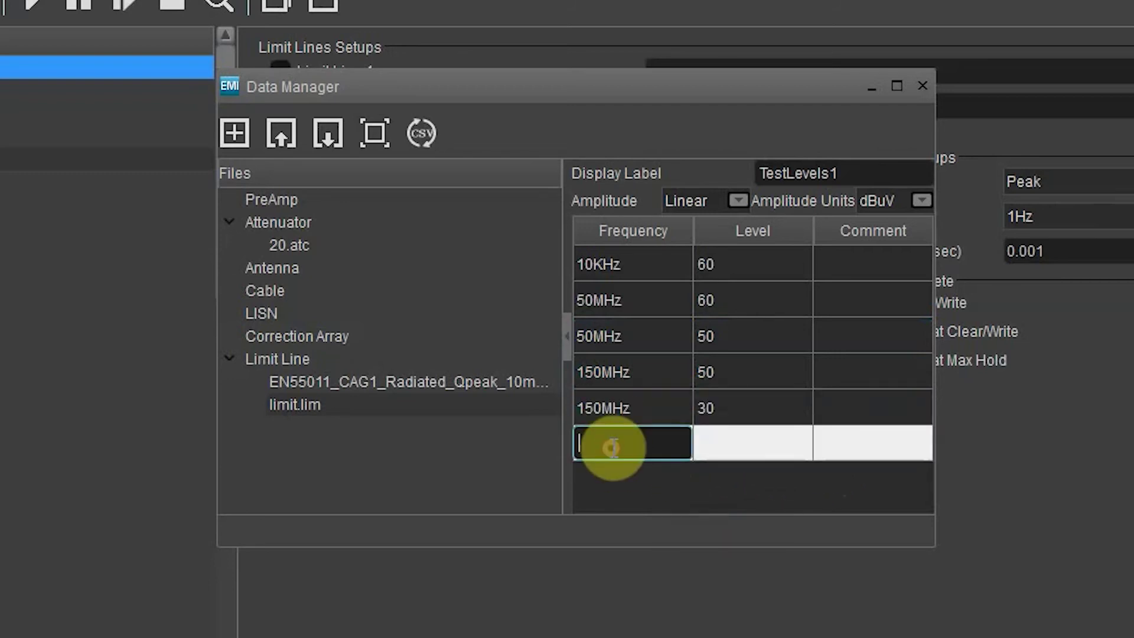
type("300MHz")
key("Tab")
type("20")
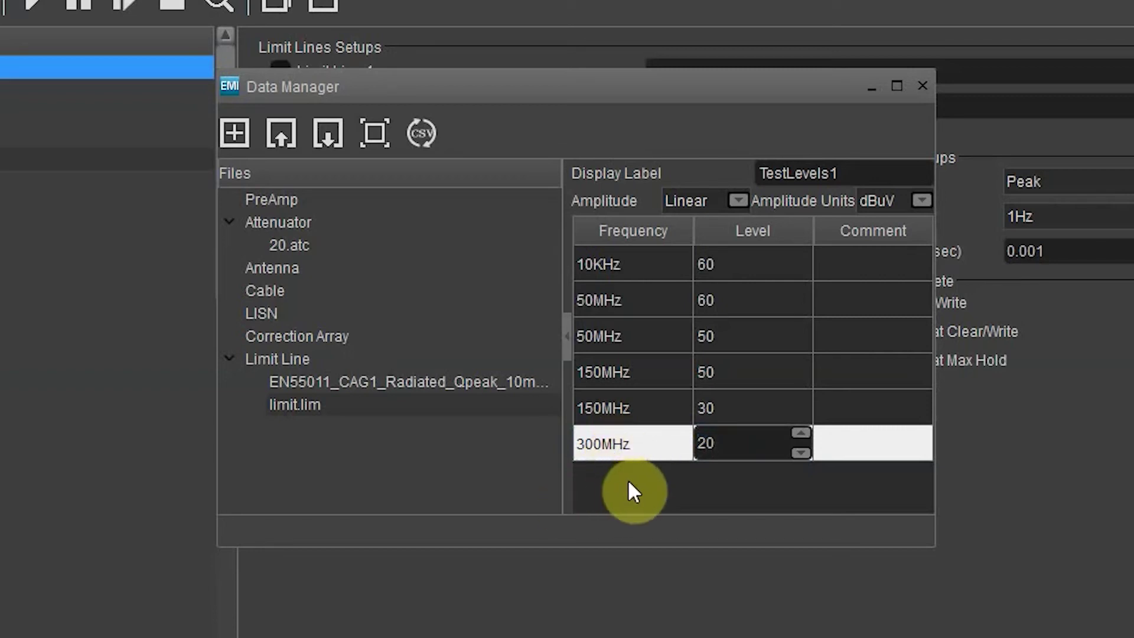
key("Return")
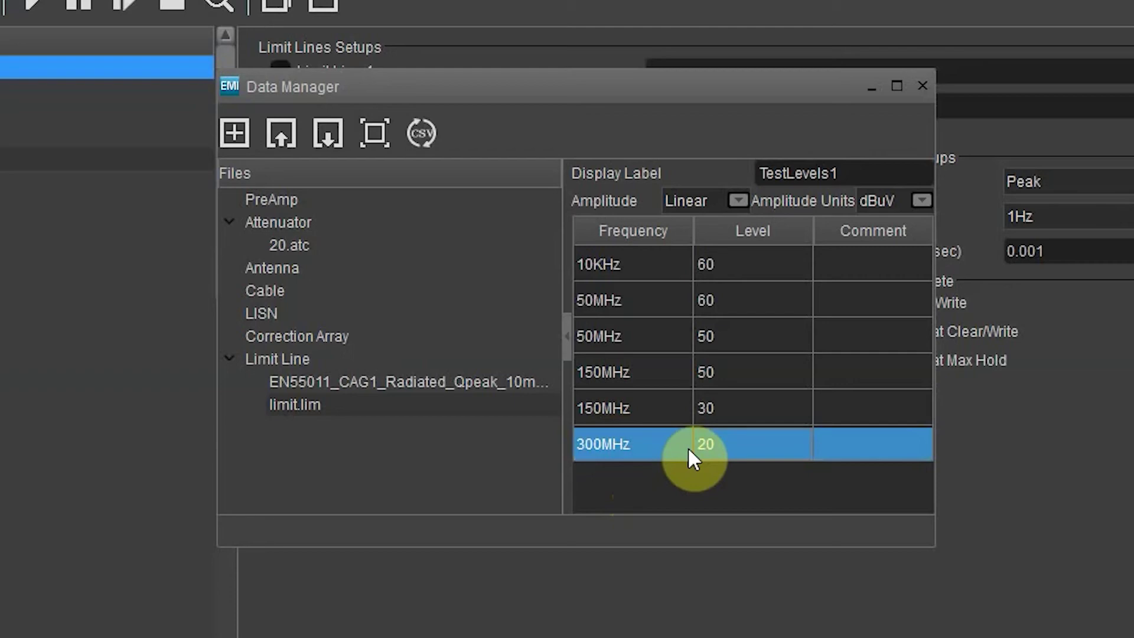
Step: Rename the limit line file limit.lim as Testlevel1, check its table and close the Data Manager
left_click(336, 405)
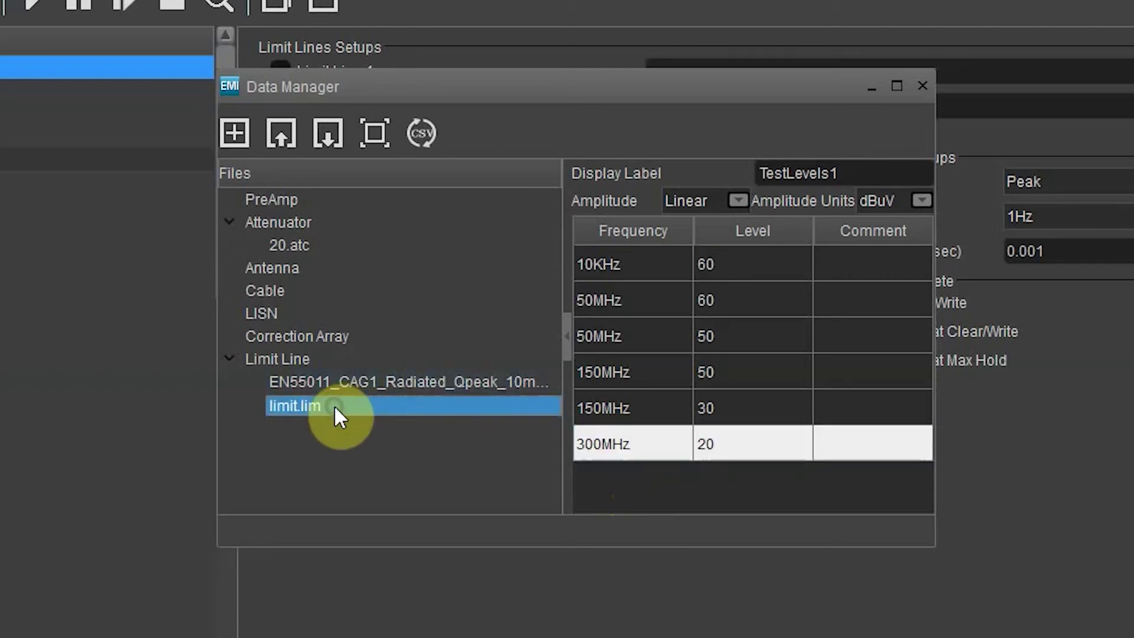
right_click(335, 406)
left_click(402, 471)
type("Test")
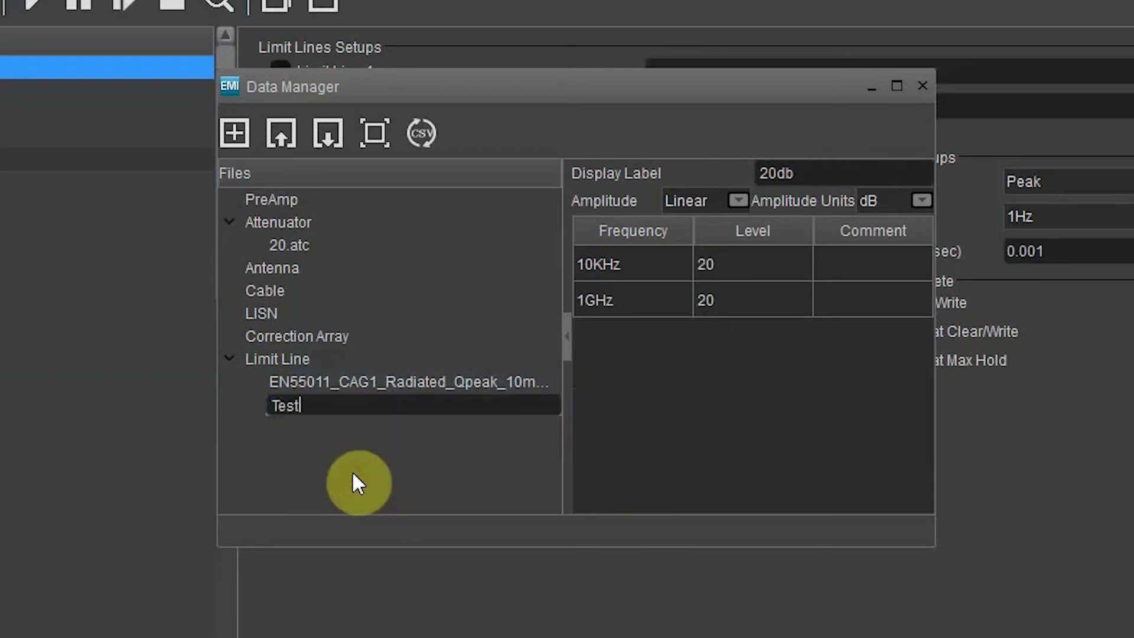
type("level1")
key("Return")
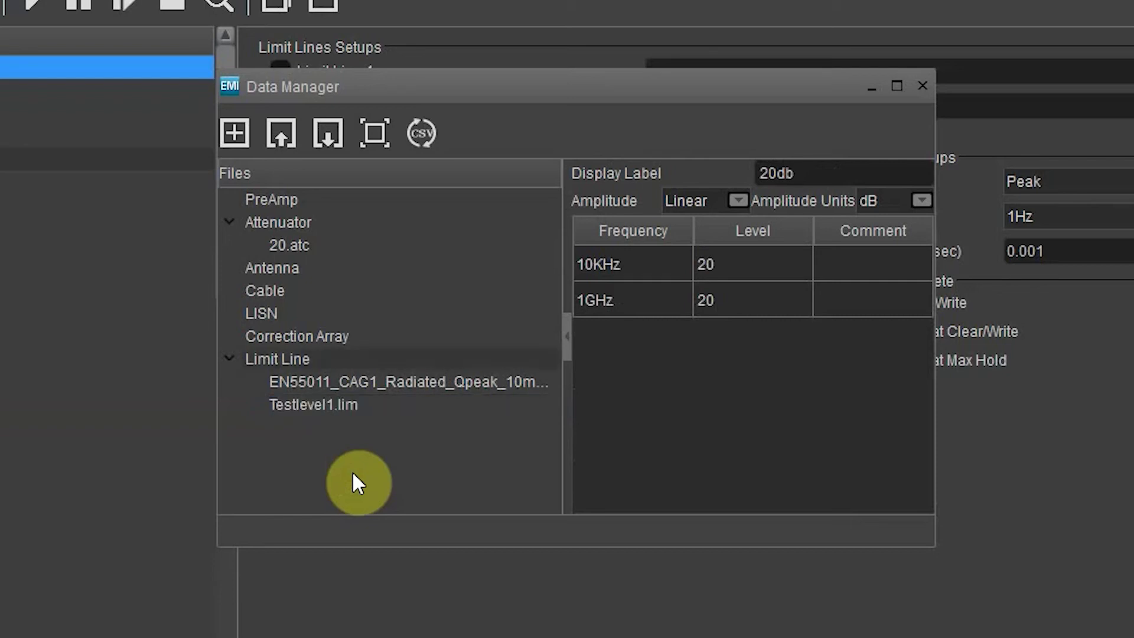
left_click(395, 404)
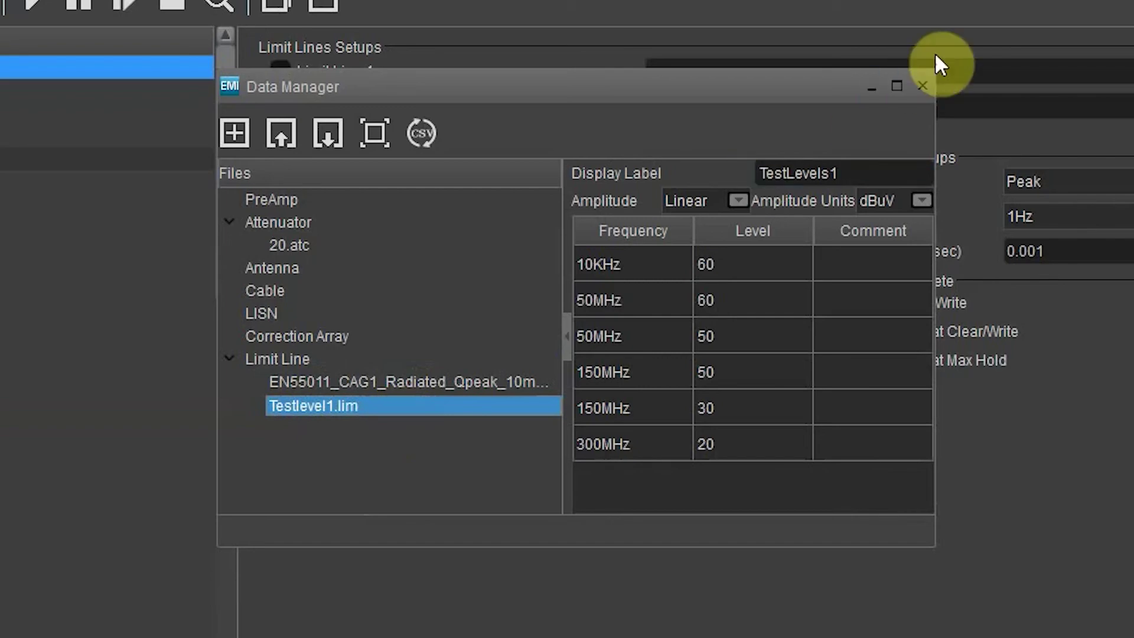
left_click(927, 89)
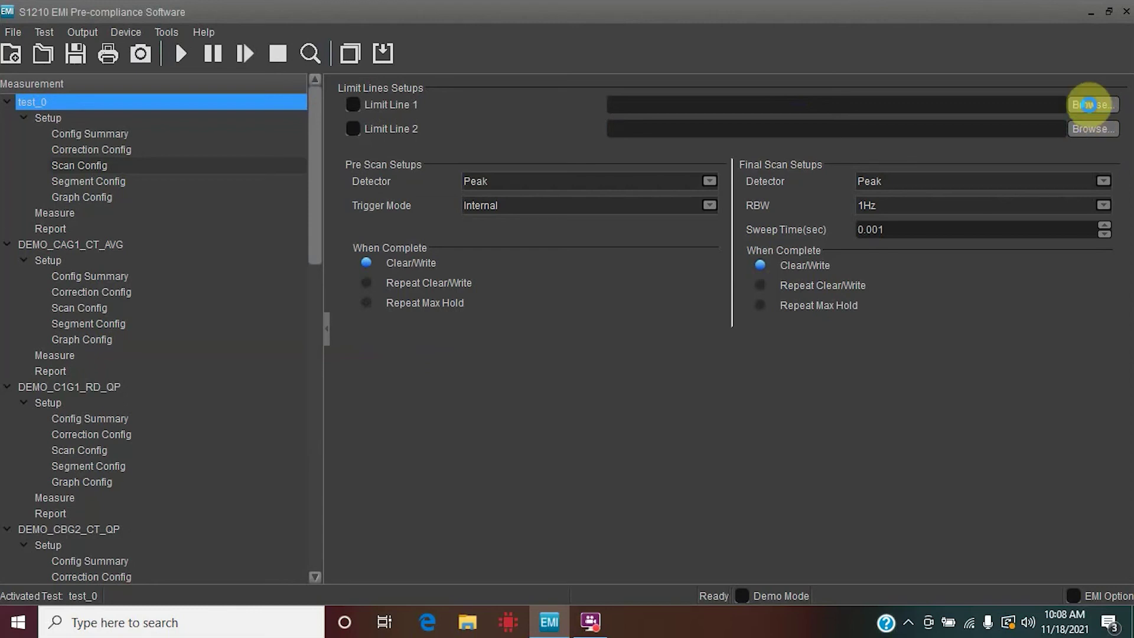
Step: Load Testlevel1.lim as Limit Line 1 of test_0 and zoom in on the limit line's steps in the measurement graph
left_click(1090, 105)
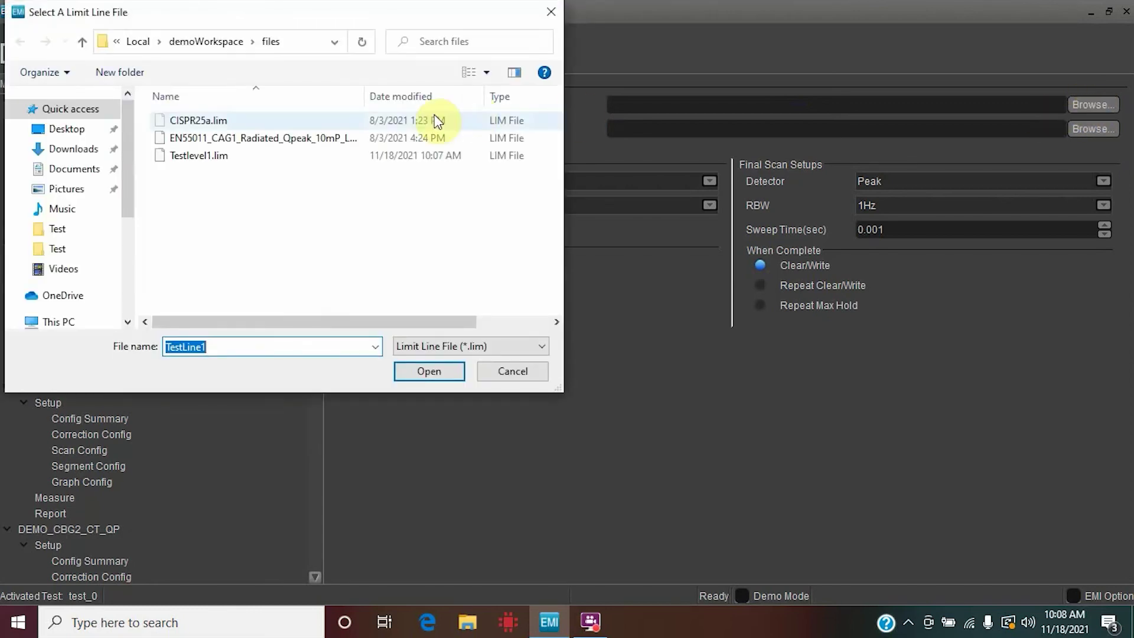
left_click(290, 157)
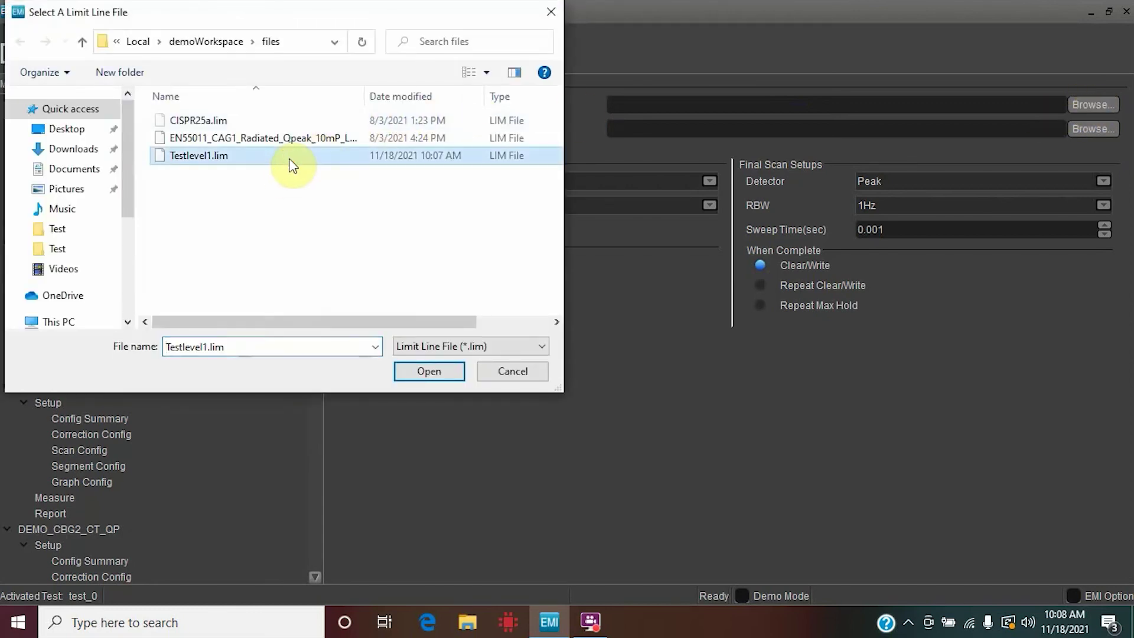
left_click(458, 370)
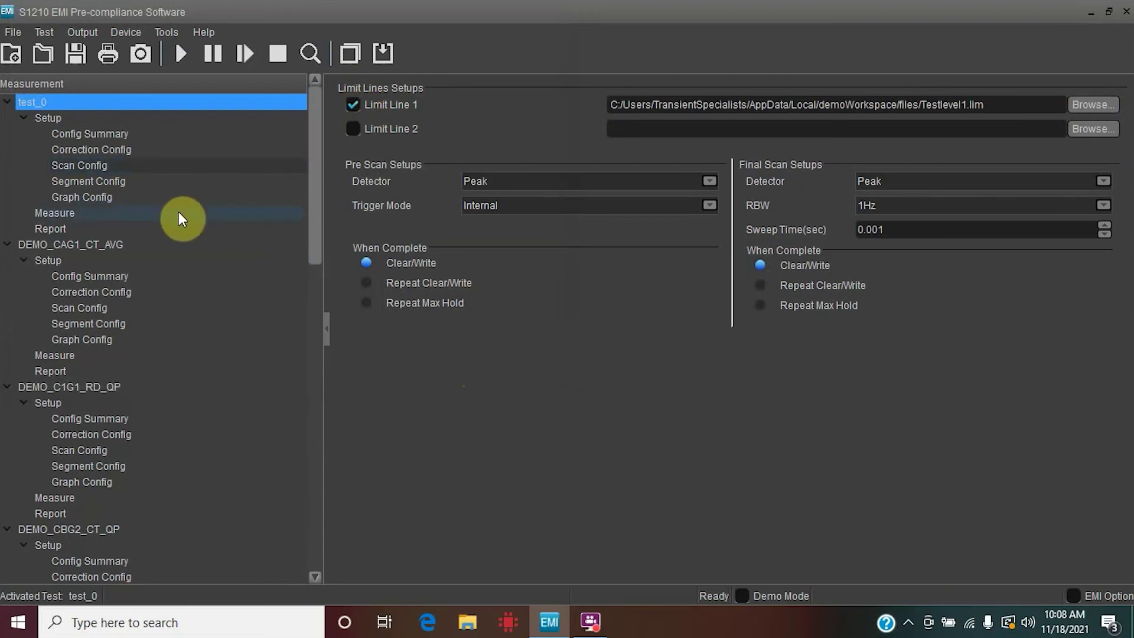
left_click(77, 209)
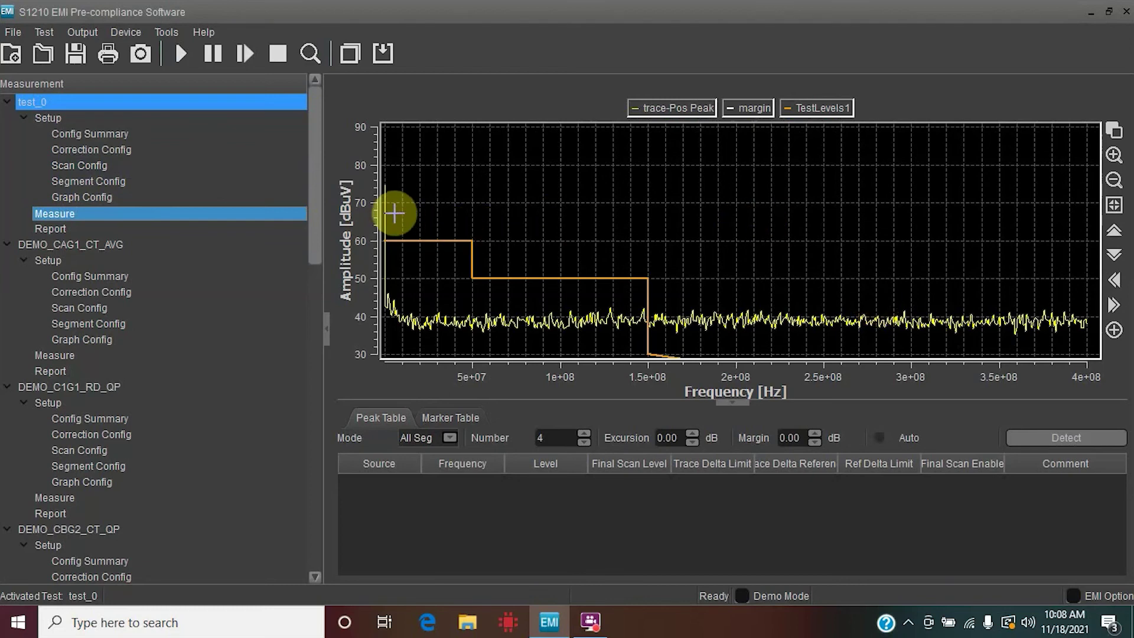
left_click_drag(384, 220, 681, 355)
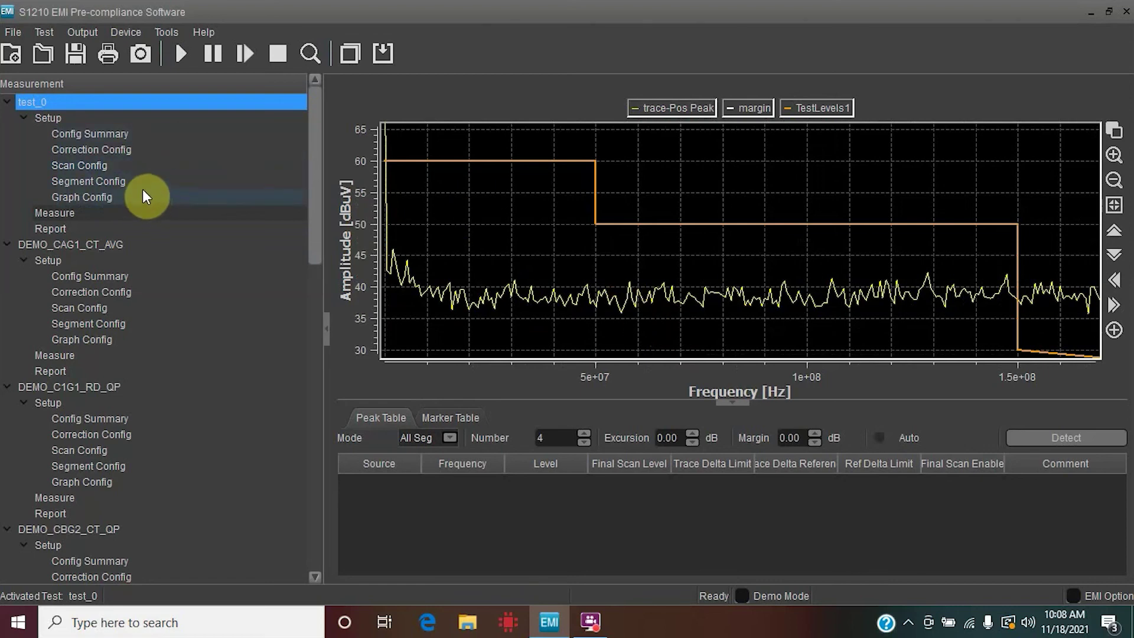
Step: Set the level of the 10KHz row in the Testlevel1.lim limit line to 70 and close the Data Manager
left_click(140, 166)
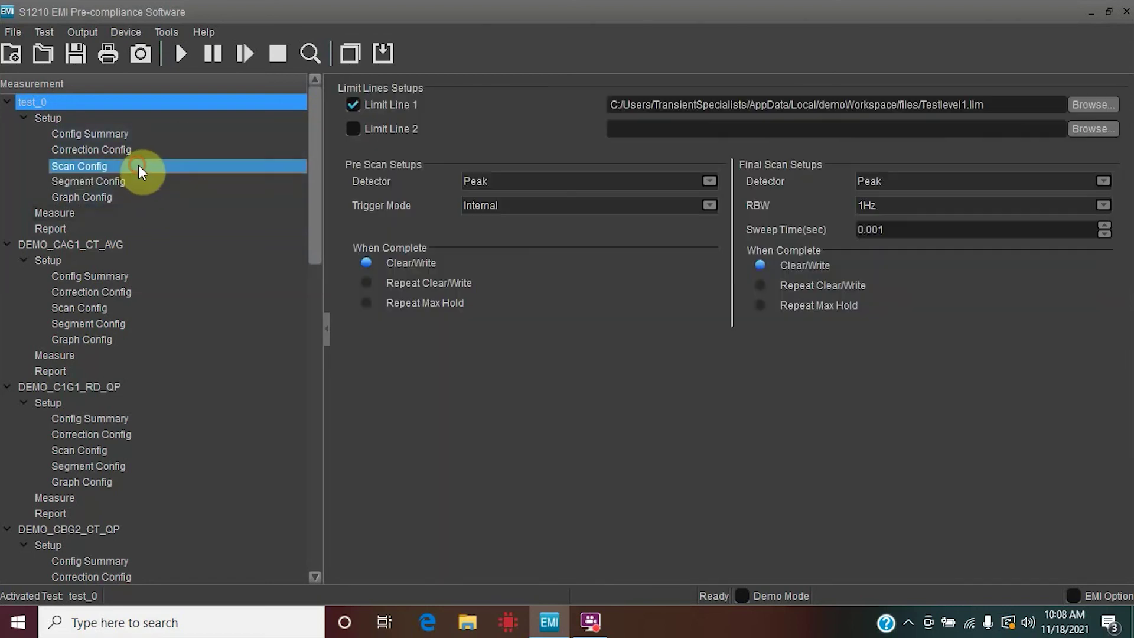
left_click(374, 59)
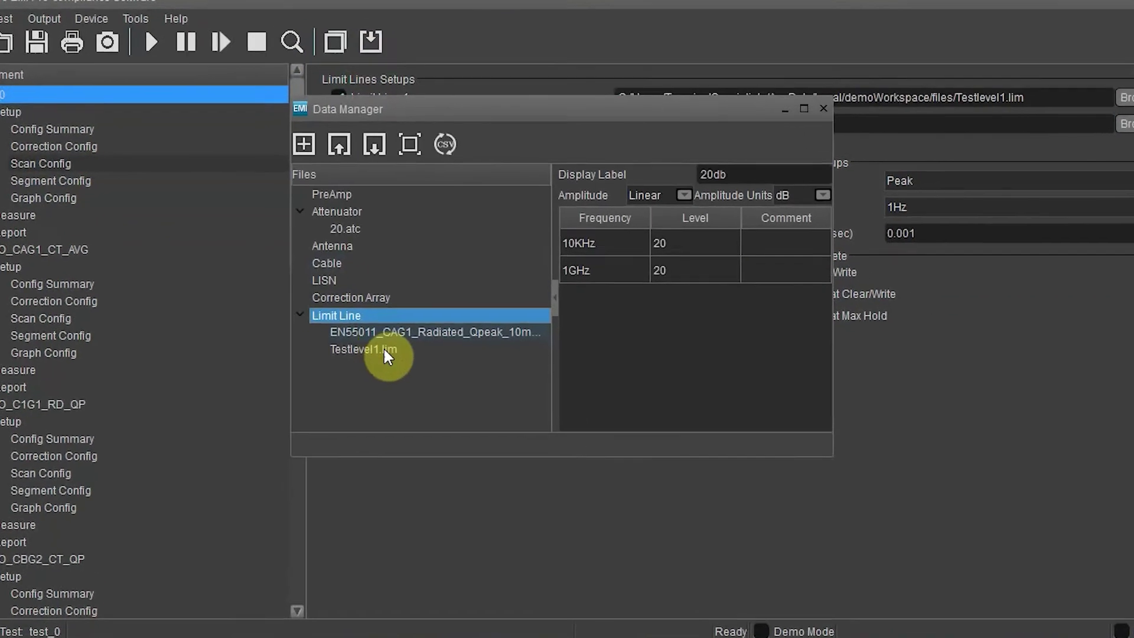
left_click(362, 375)
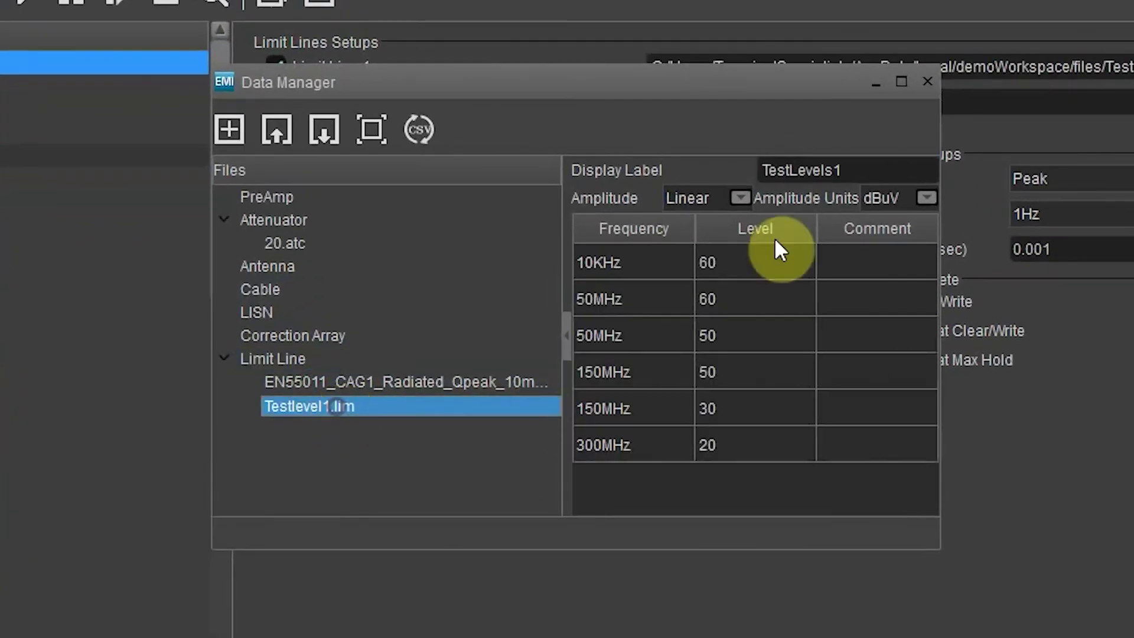
double_click(721, 263)
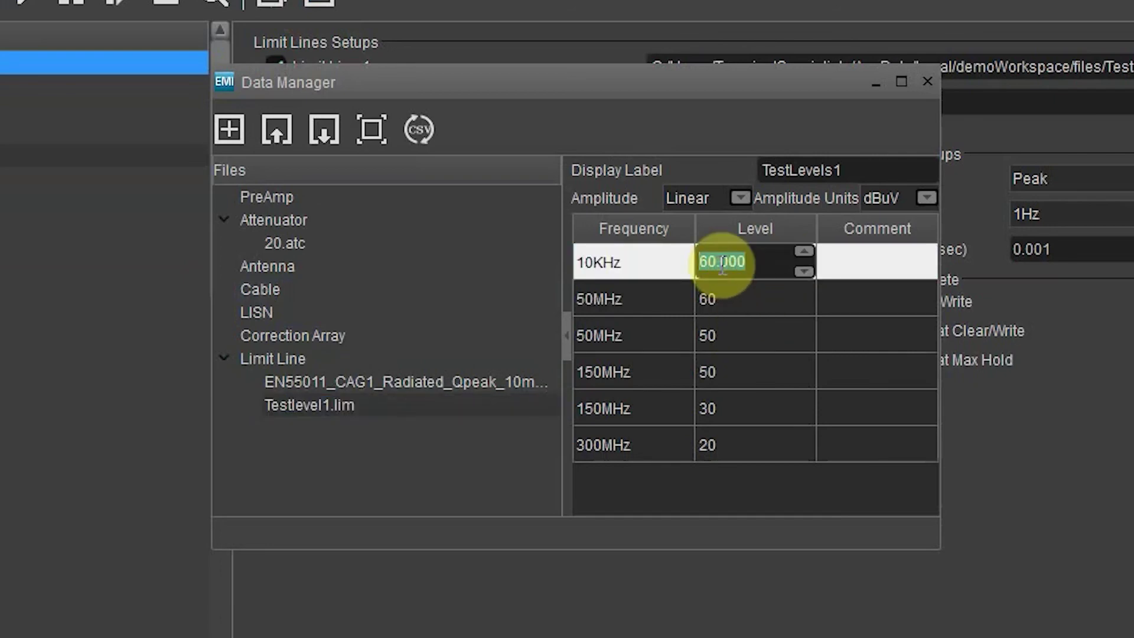
type("70")
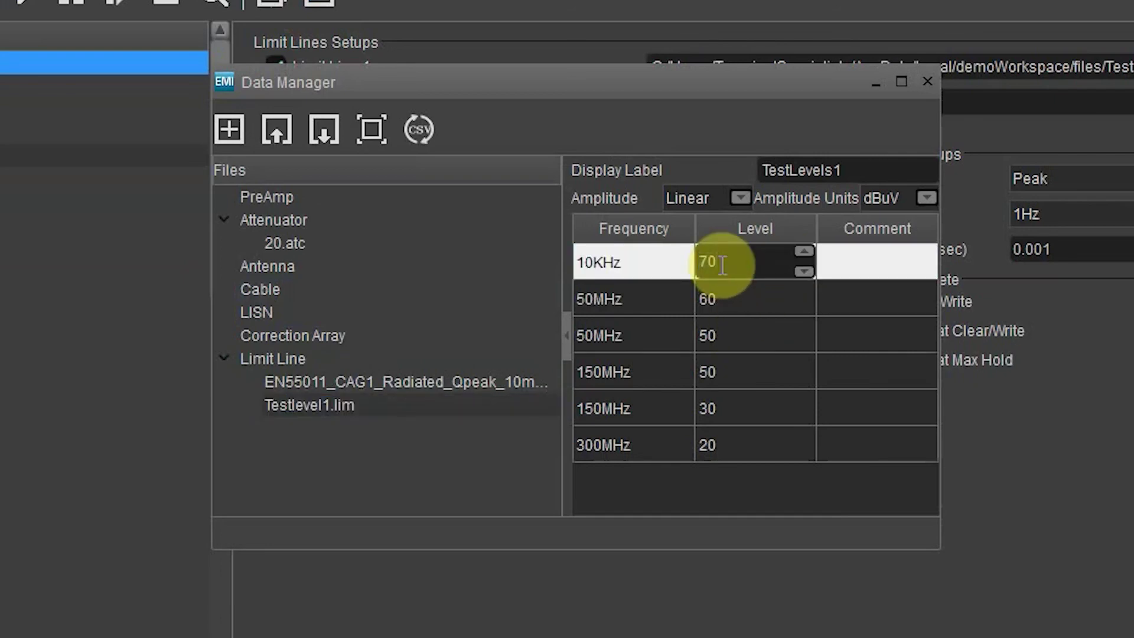
left_click(747, 299)
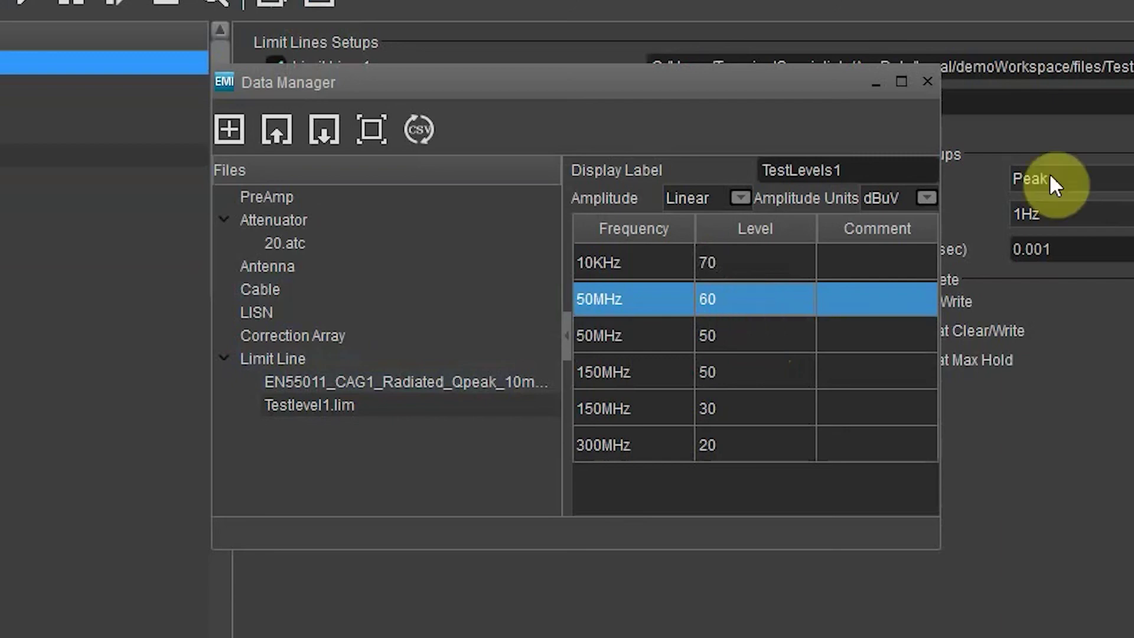
left_click(928, 81)
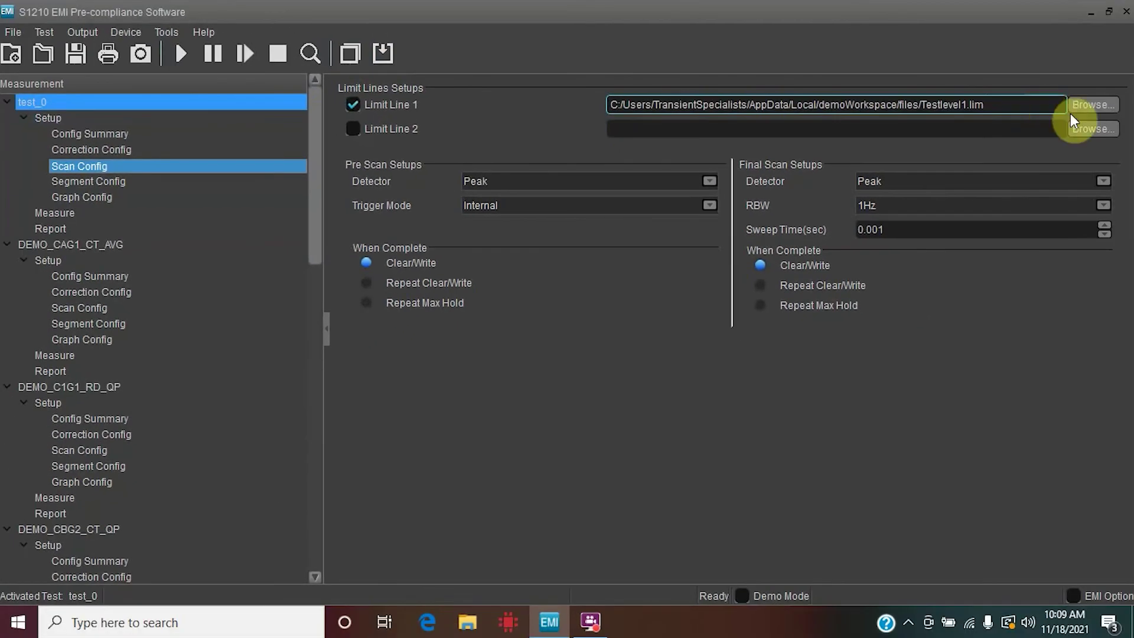
Step: Examine the sloped first section of the TestLevels1 limit line up close in the test_0 measurement graph
left_click(112, 218)
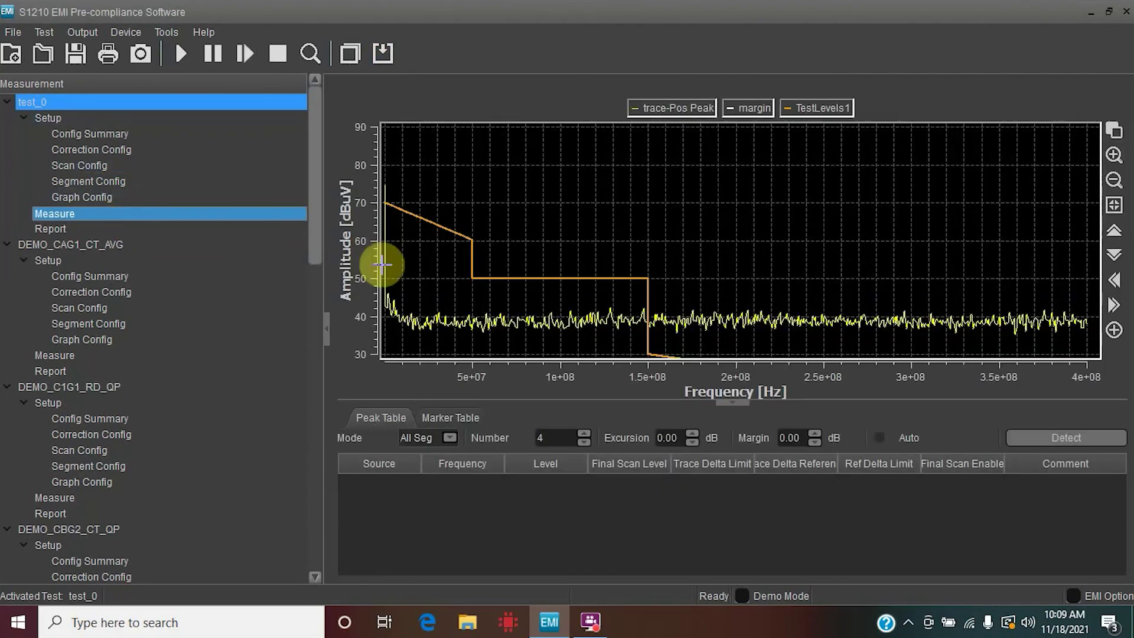
left_click(709, 213)
scroll(678, 142, "down", 1)
left_click_drag(678, 142, 319, 283)
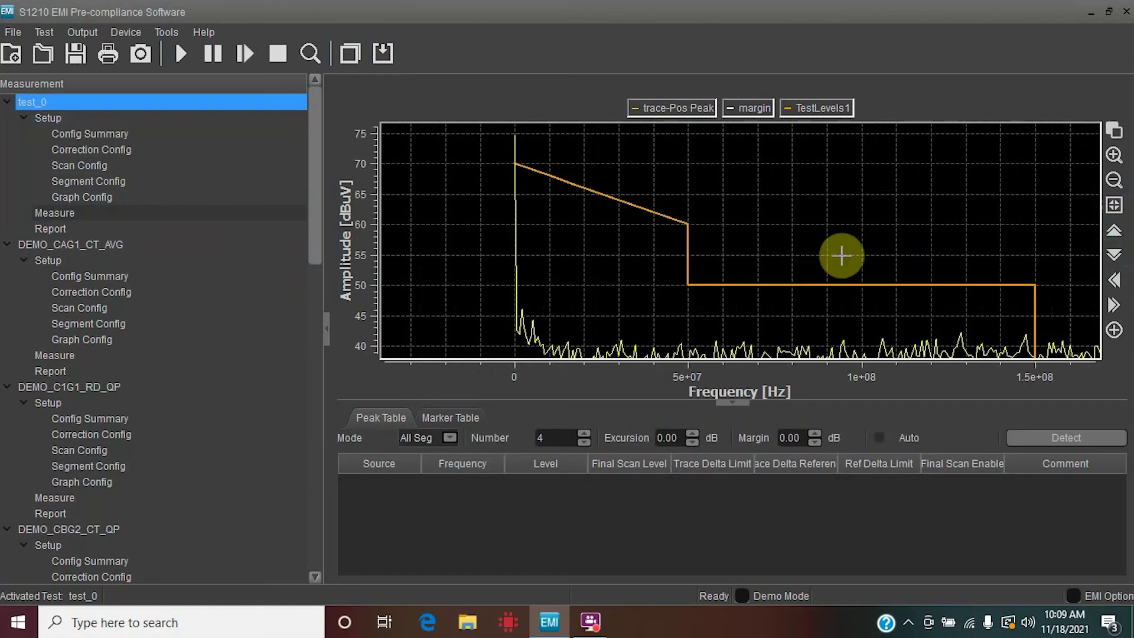